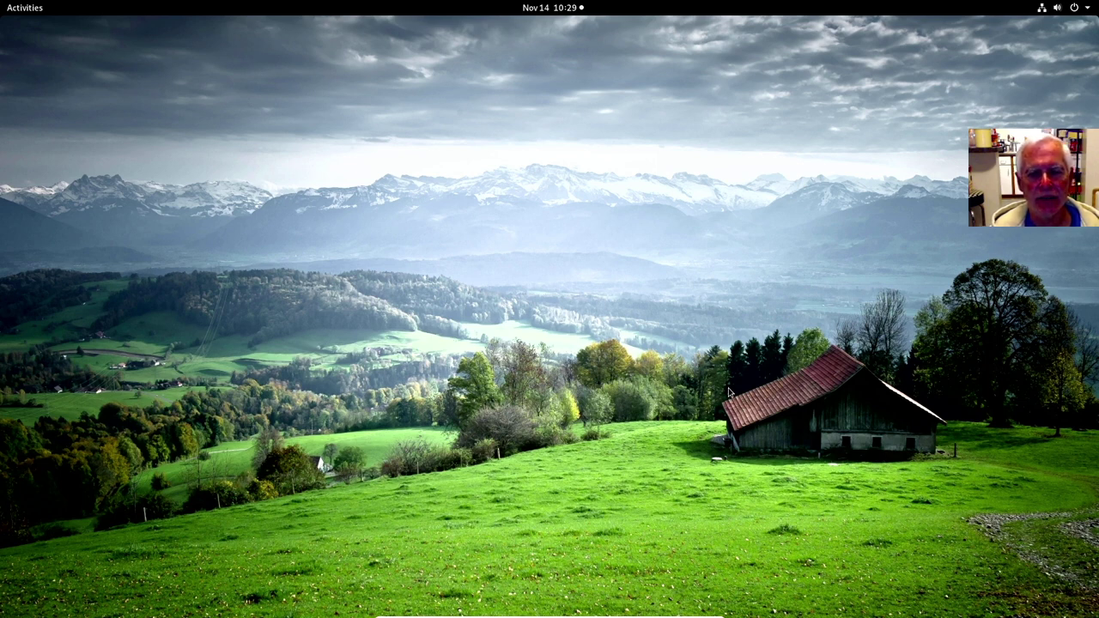
Step: Bring up Cockpit's Fedora installation instructions in Firefox and switch to the open Terminal window
{"action": "left_click", "coordinate": [24, 8]}
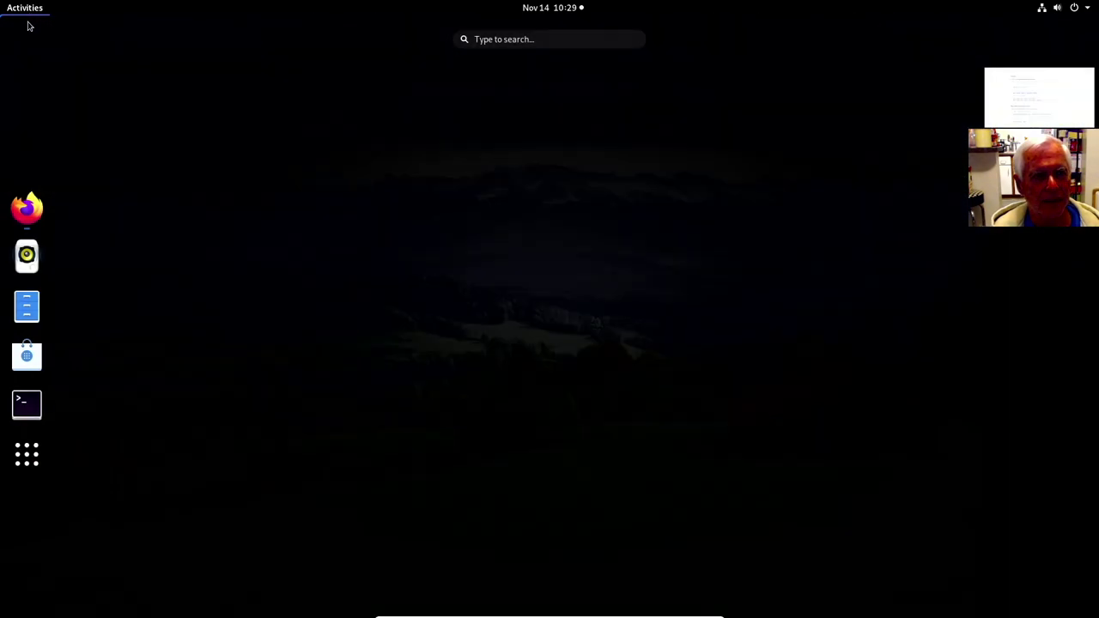
{"action": "left_click", "coordinate": [29, 212]}
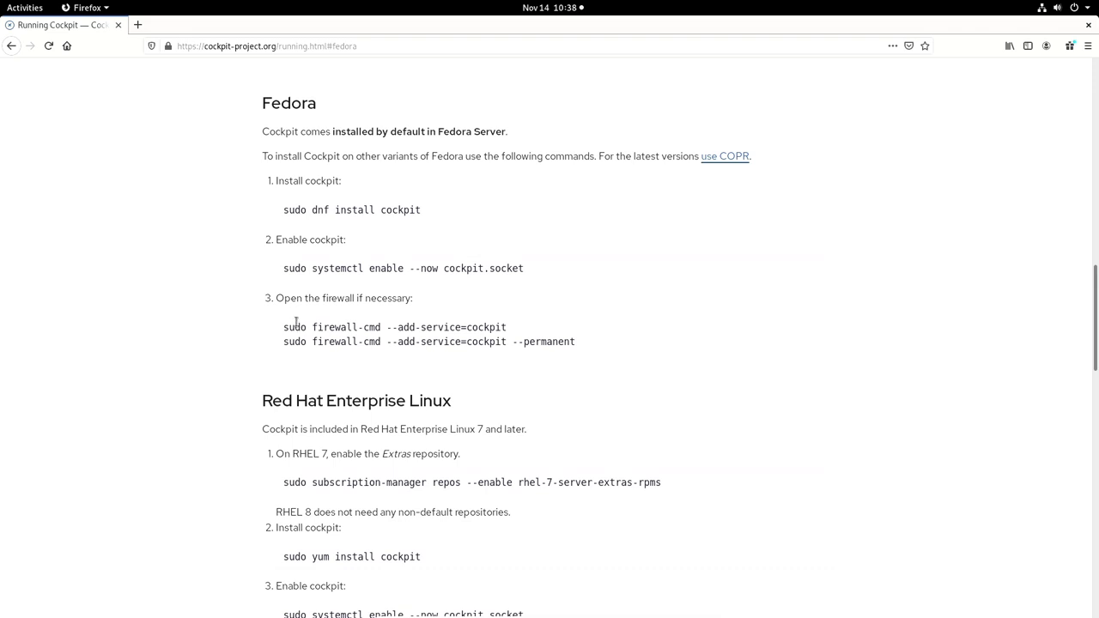
{"action": "left_click", "coordinate": [20, 13]}
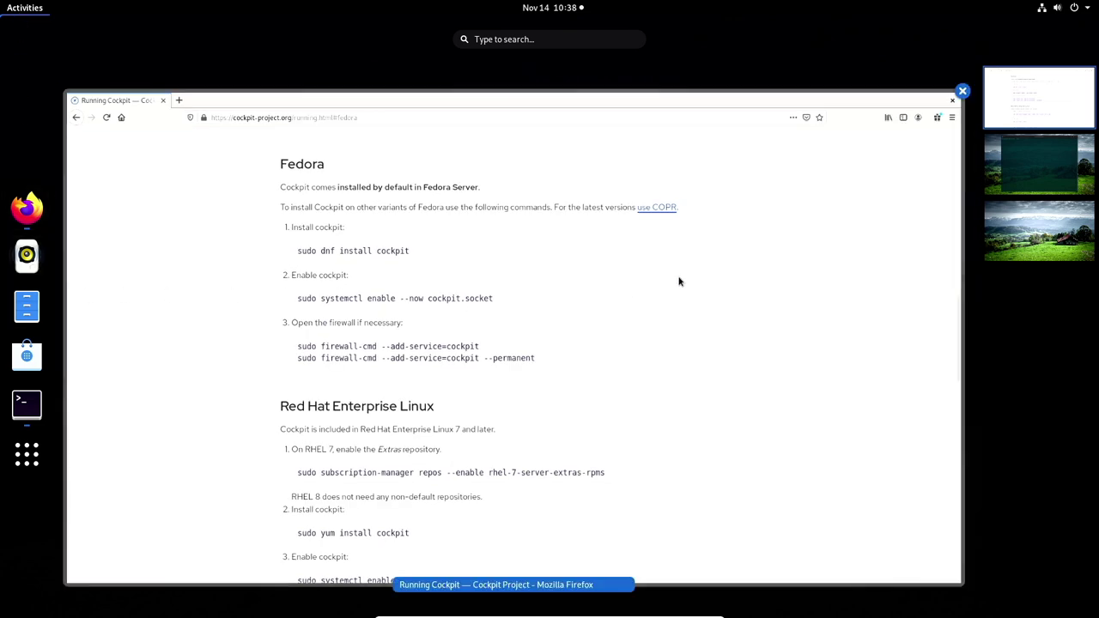
{"action": "left_click", "coordinate": [1035, 195]}
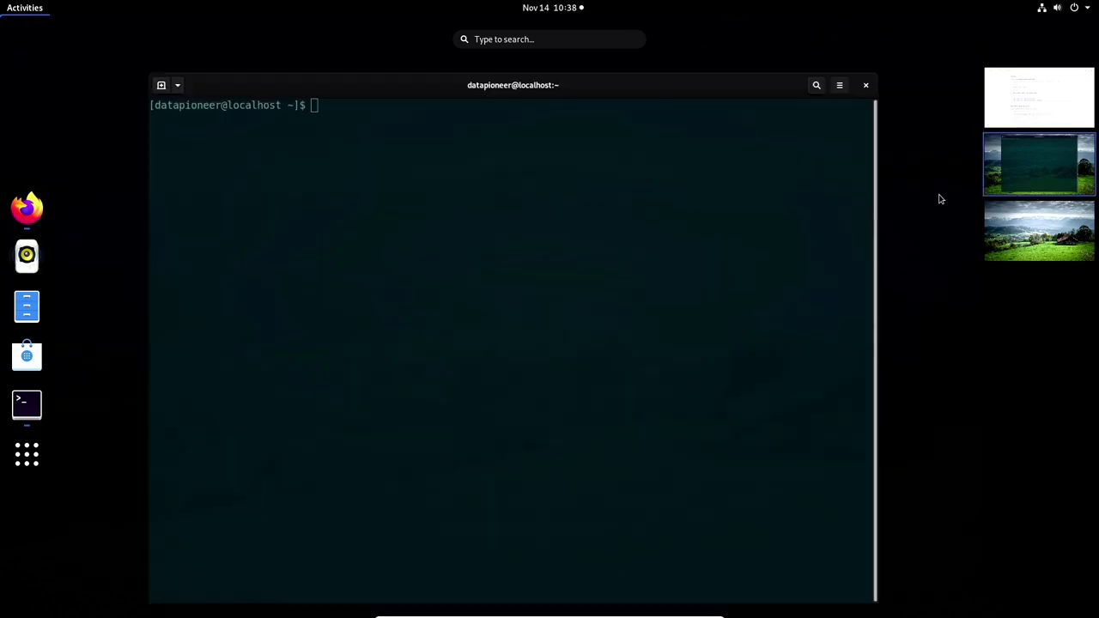
{"action": "left_click", "coordinate": [677, 306]}
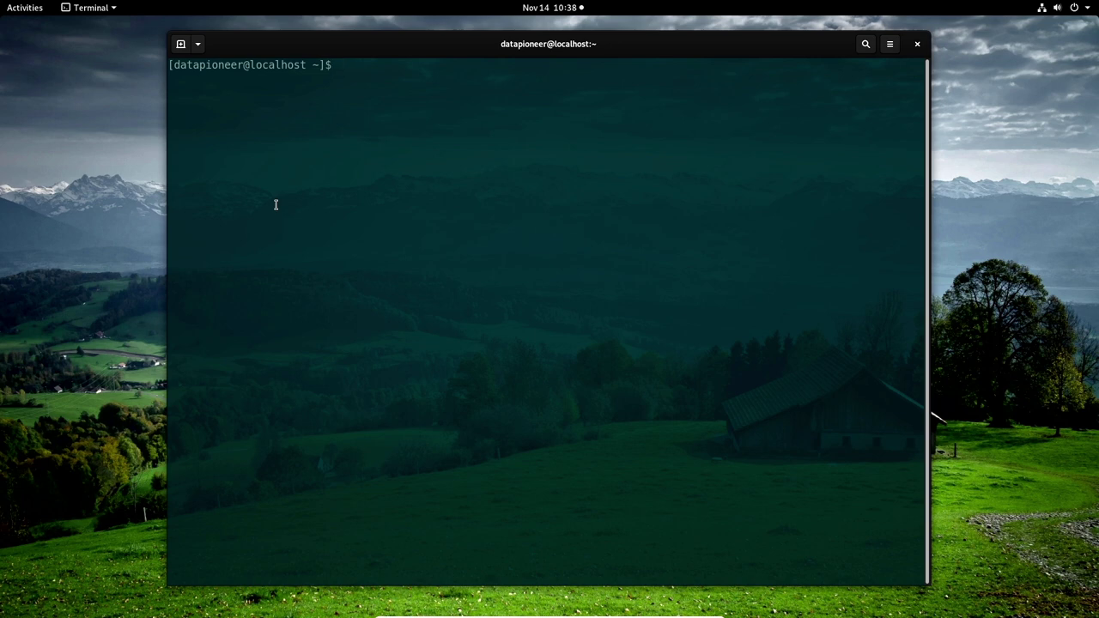
Step: Switch to Firefox and copy the command "sudo dnf install cockpit" from the Fedora instructions
{"action": "left_click", "coordinate": [23, 8]}
{"action": "left_click", "coordinate": [26, 208]}
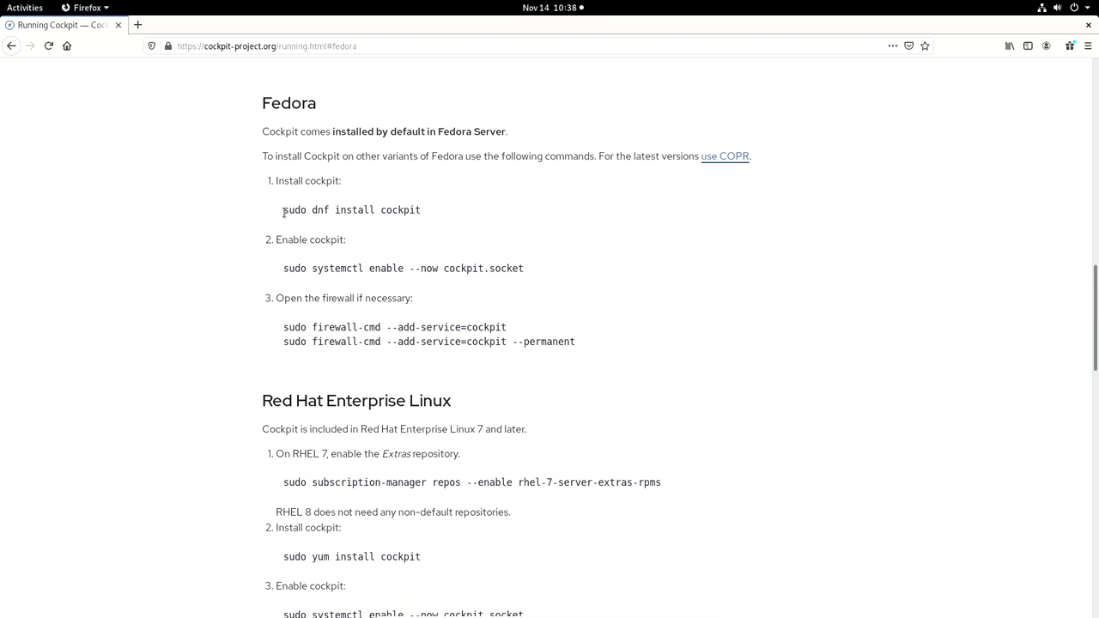
{"action": "left_click_drag", "start_coordinate": [286, 211], "coordinate": [422, 210]}
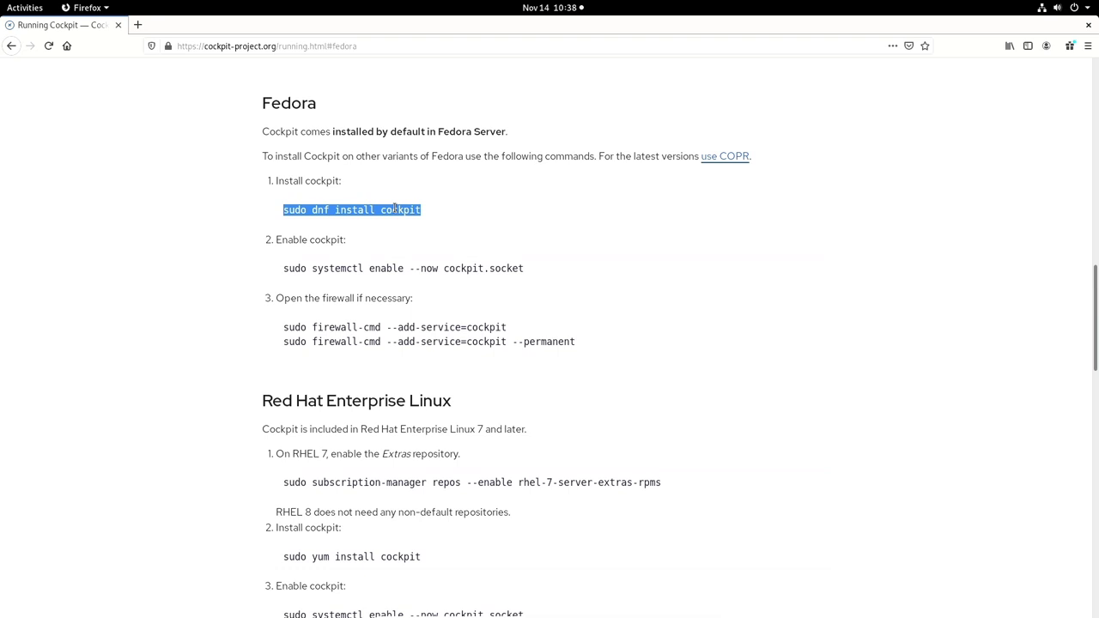
{"action": "right_click", "coordinate": [394, 208]}
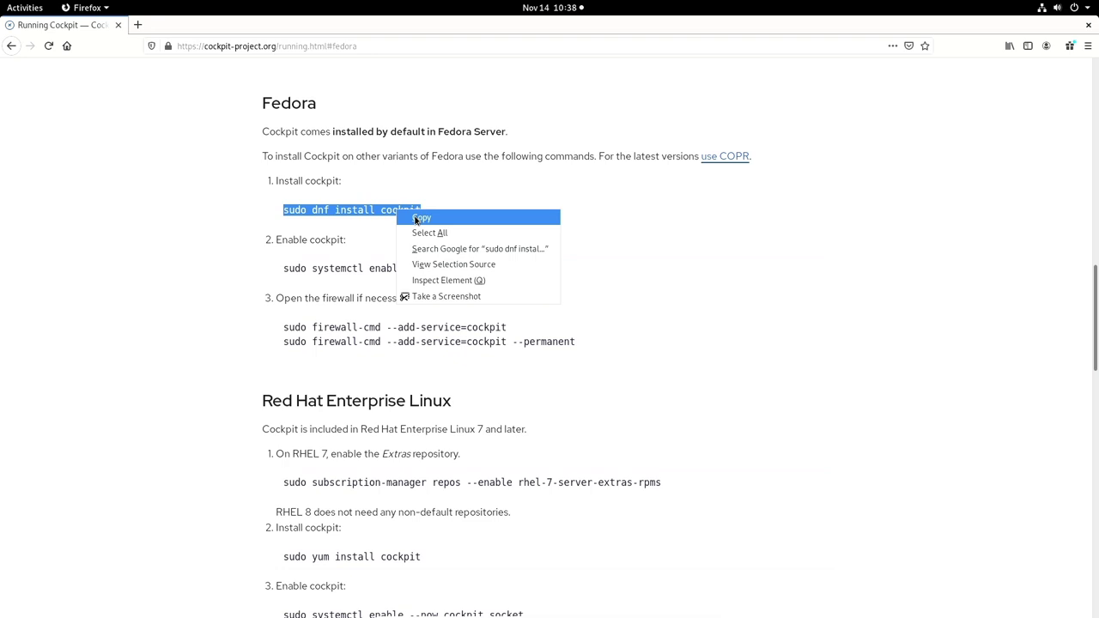
{"action": "left_click", "coordinate": [420, 219]}
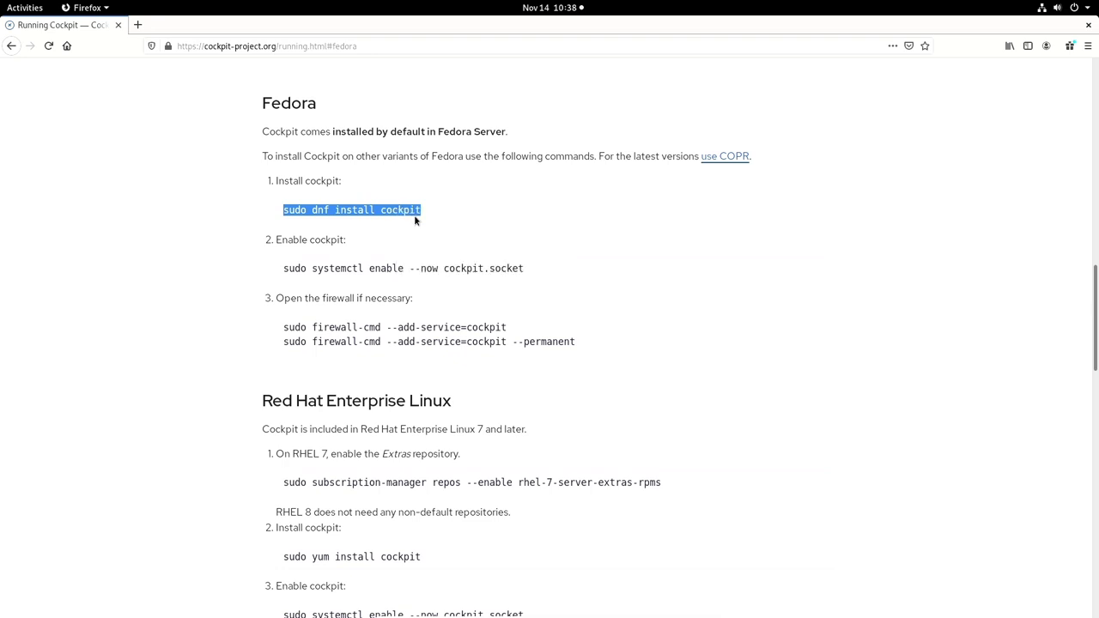
Step: Switch to Terminal, paste the copied command "sudo dnf install cockpit" at the prompt and run it
{"action": "left_click", "coordinate": [25, 10]}
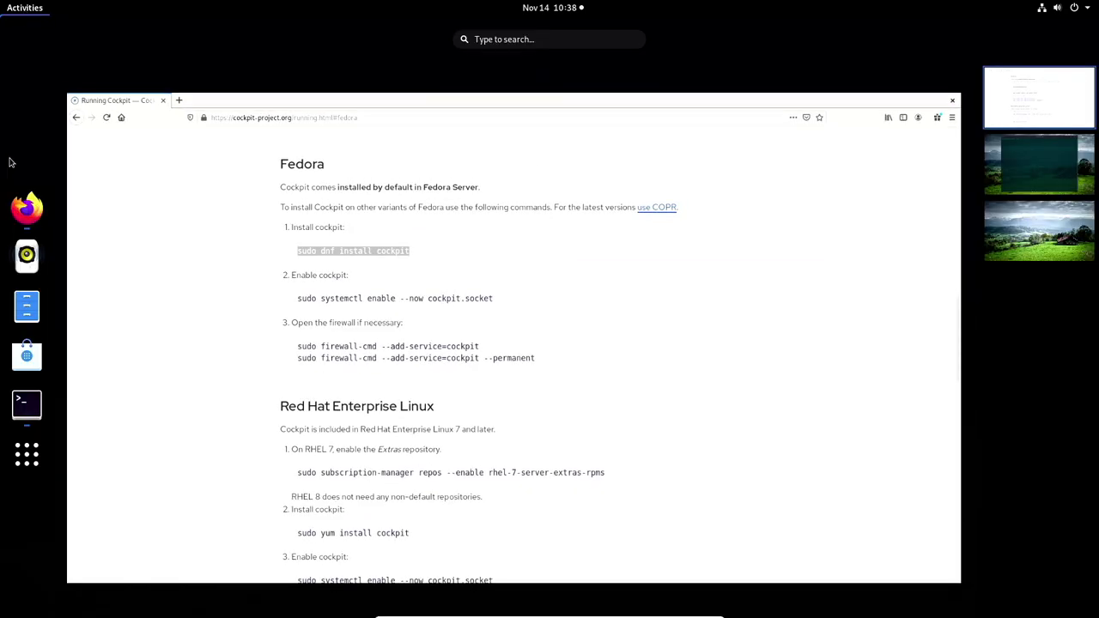
{"action": "left_click", "coordinate": [1028, 176]}
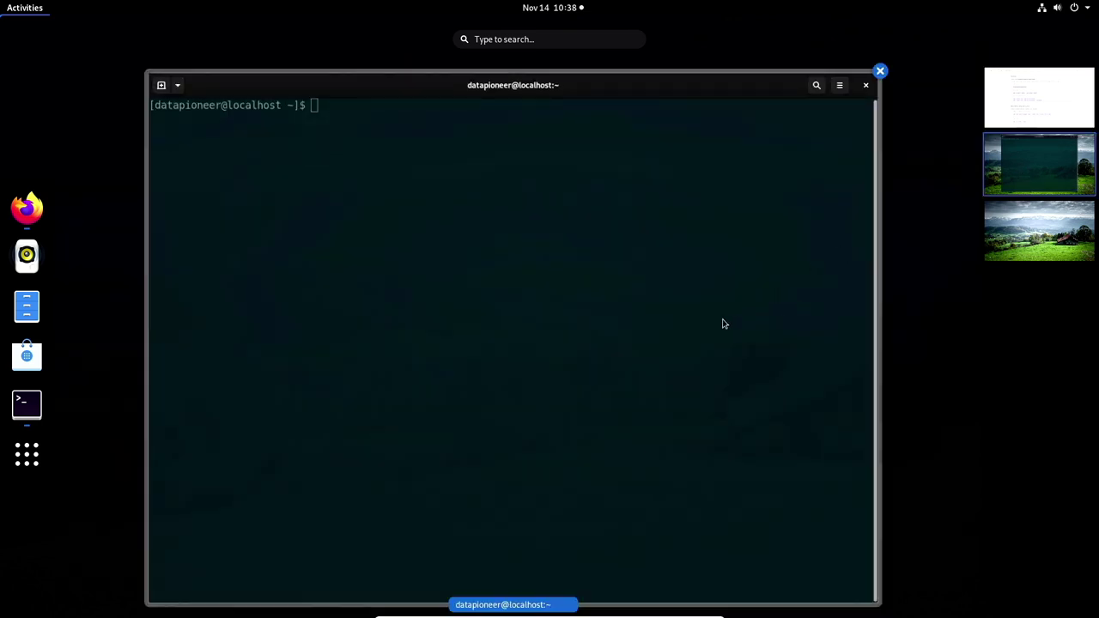
{"action": "left_click", "coordinate": [725, 323]}
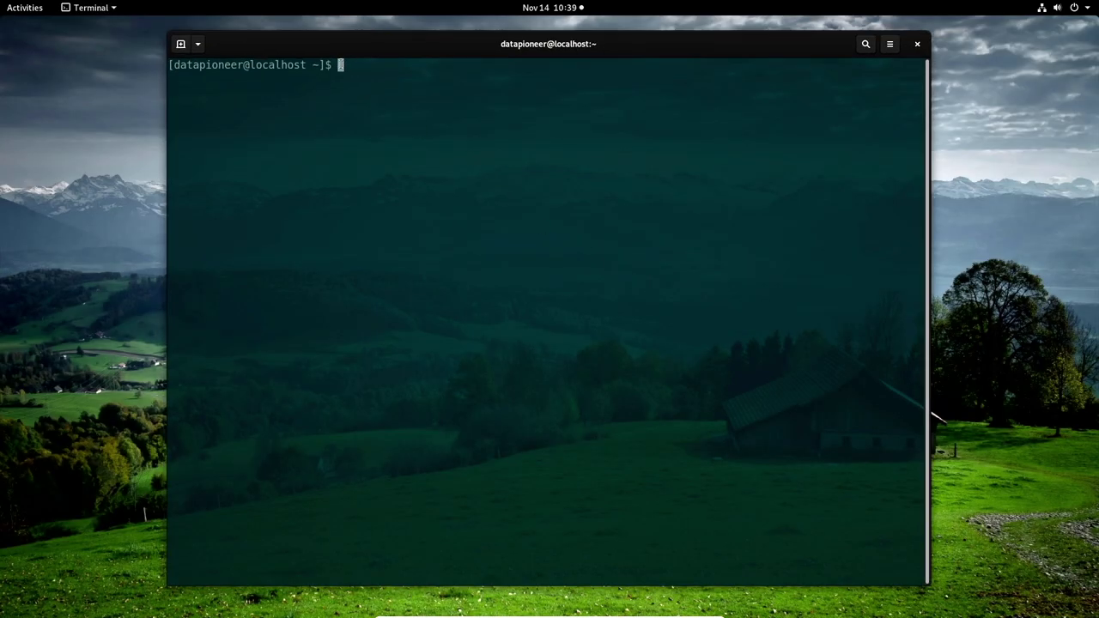
{"action": "right_click", "coordinate": [341, 64]}
{"action": "left_click", "coordinate": [368, 106]}
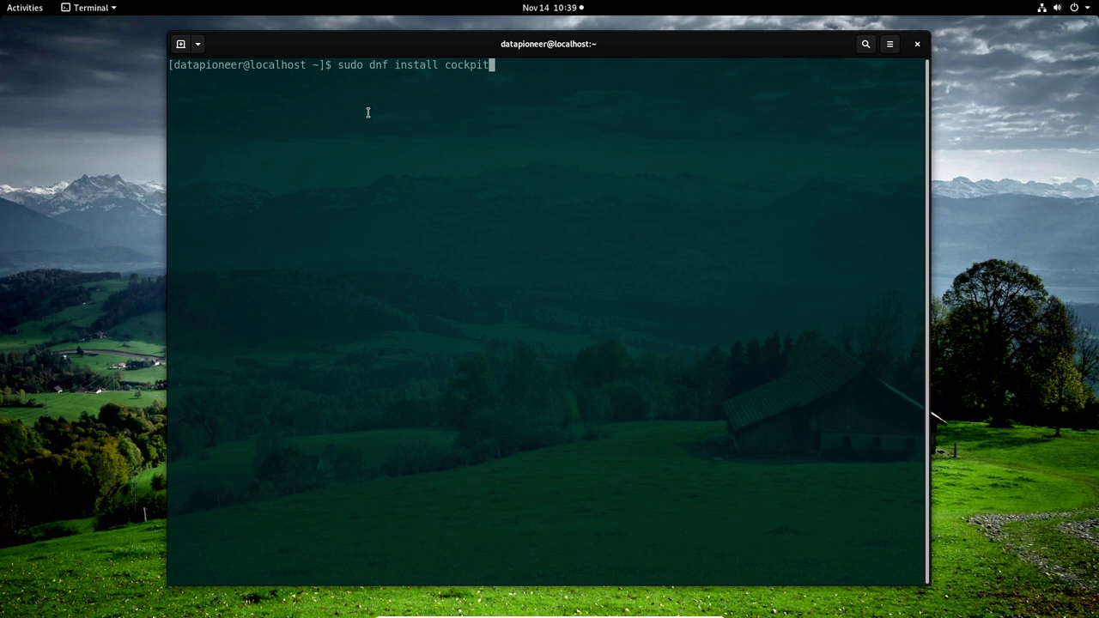
{"action": "key", "text": "Return"}
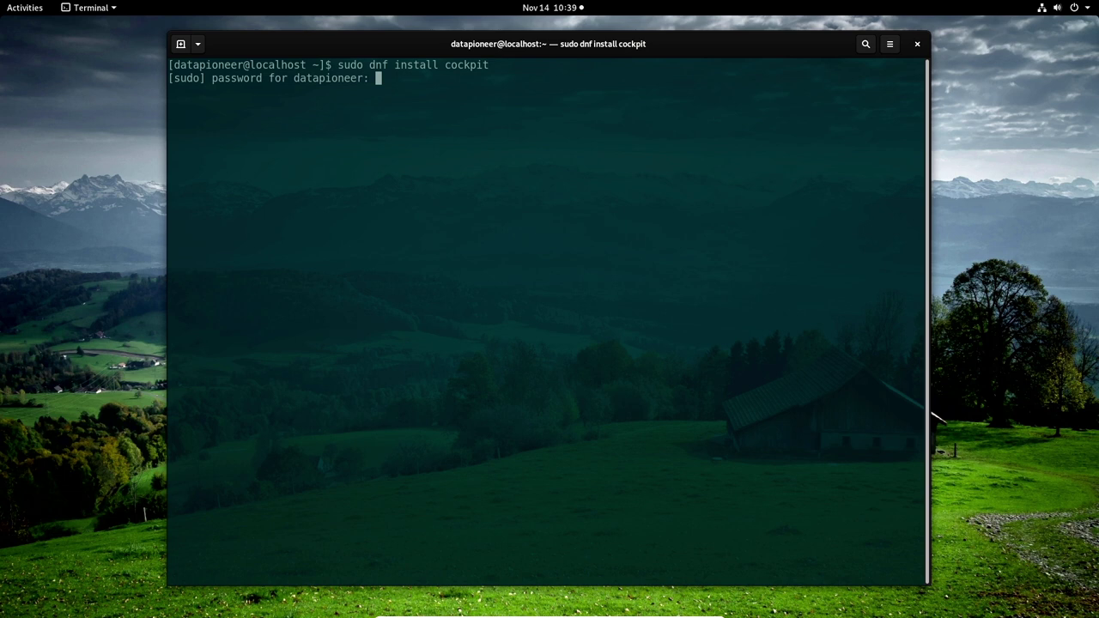
Step: Enter the sudo account password and accept the Cockpit package installation with y
{"action": "key", "text": "Return"}
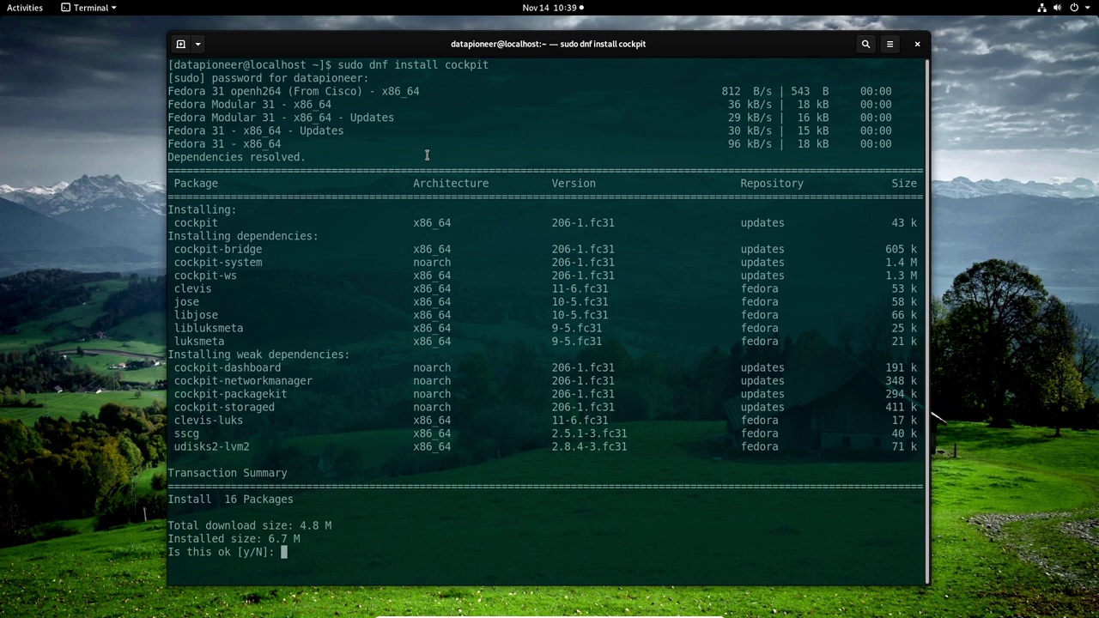
{"action": "type", "text": "y"}
{"action": "key", "text": "Return"}
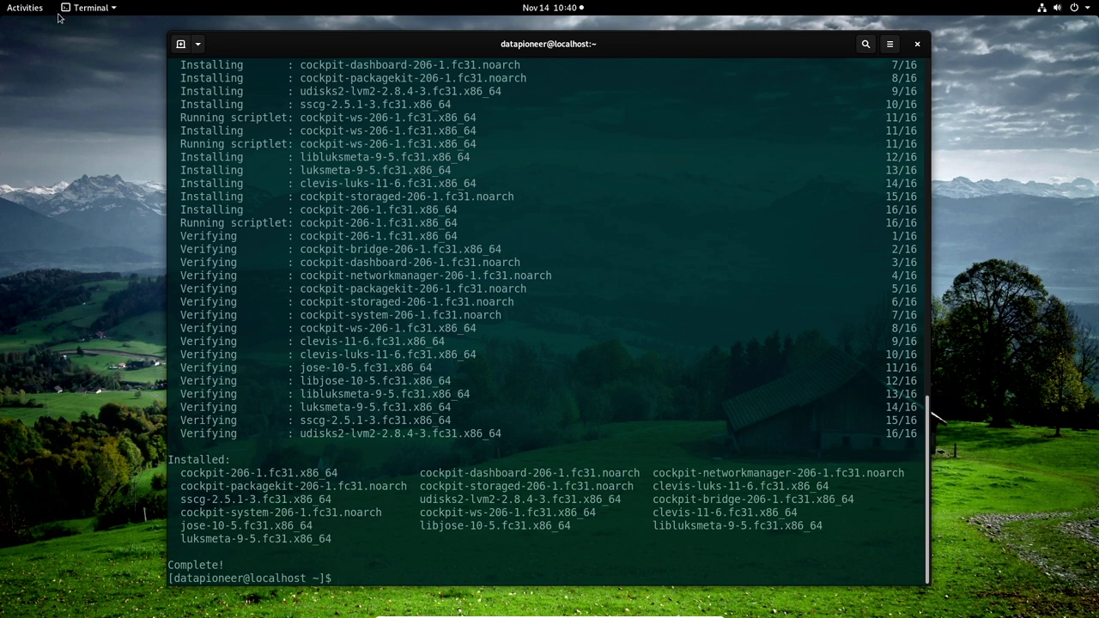
Step: Switch to Firefox and copy the command "sudo systemctl enable --now cockpit.socket" from the Fedora instructions
{"action": "left_click", "coordinate": [18, 12]}
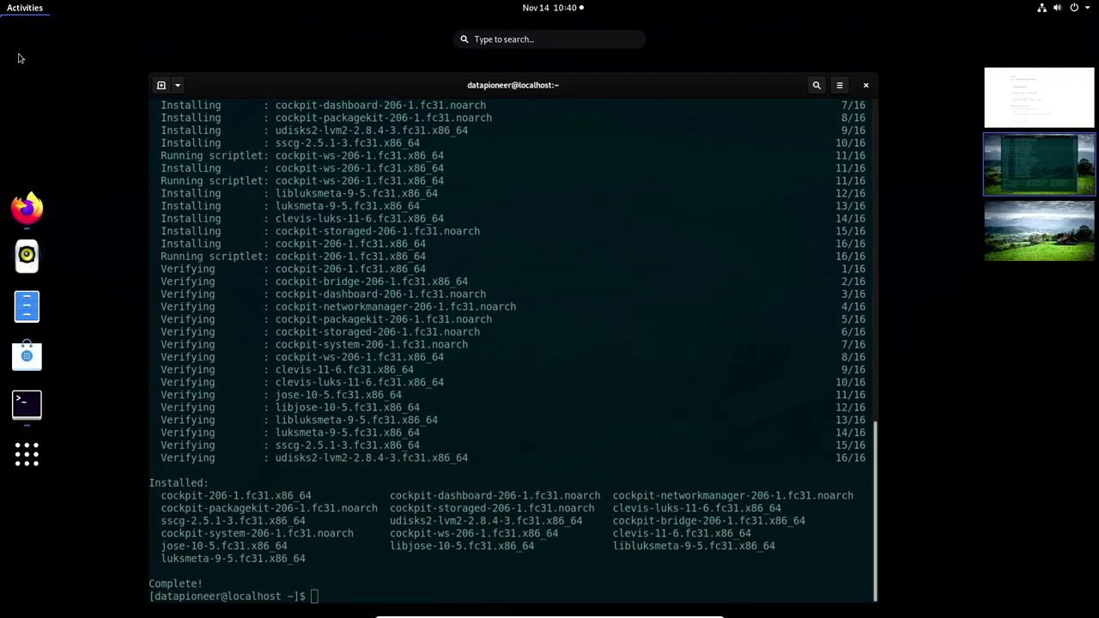
{"action": "left_click", "coordinate": [25, 206]}
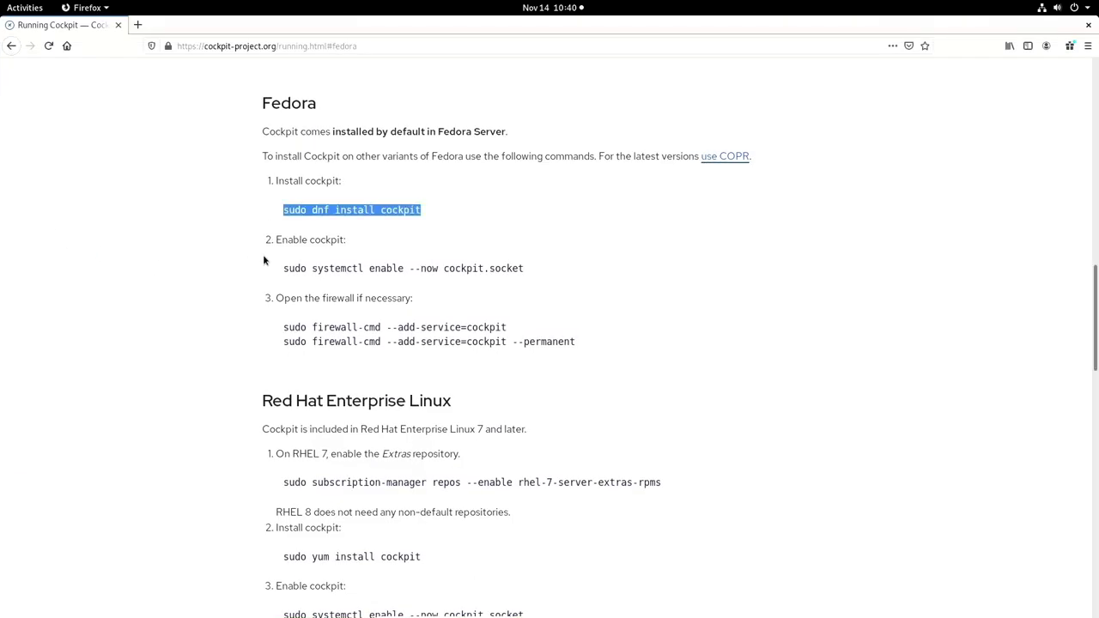
{"action": "left_click", "coordinate": [215, 229]}
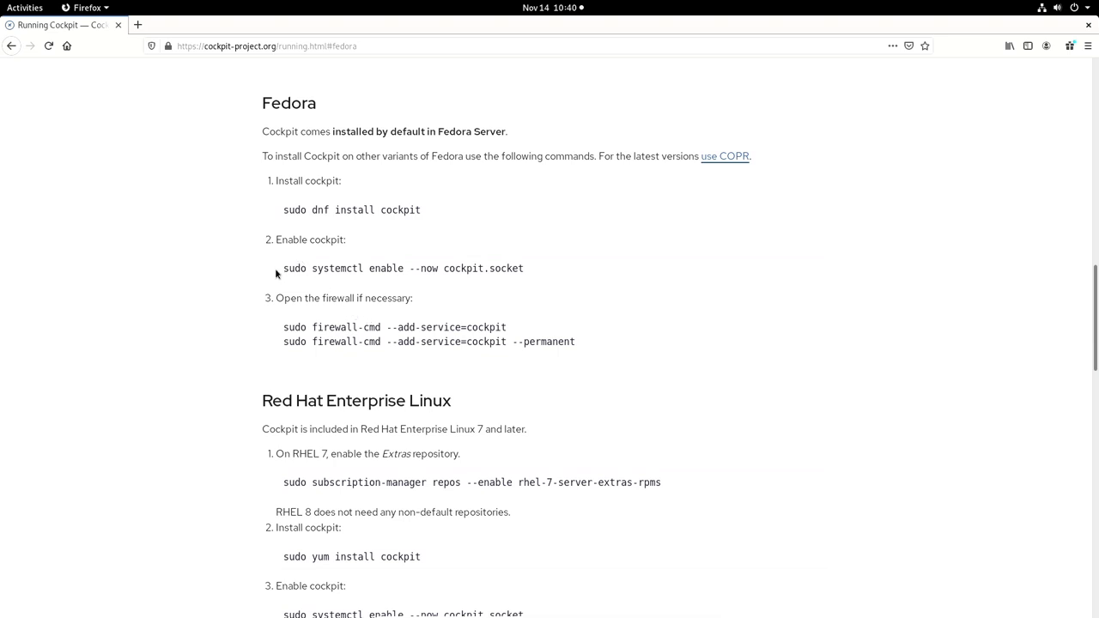
{"action": "left_click_drag", "start_coordinate": [284, 268], "coordinate": [522, 268]}
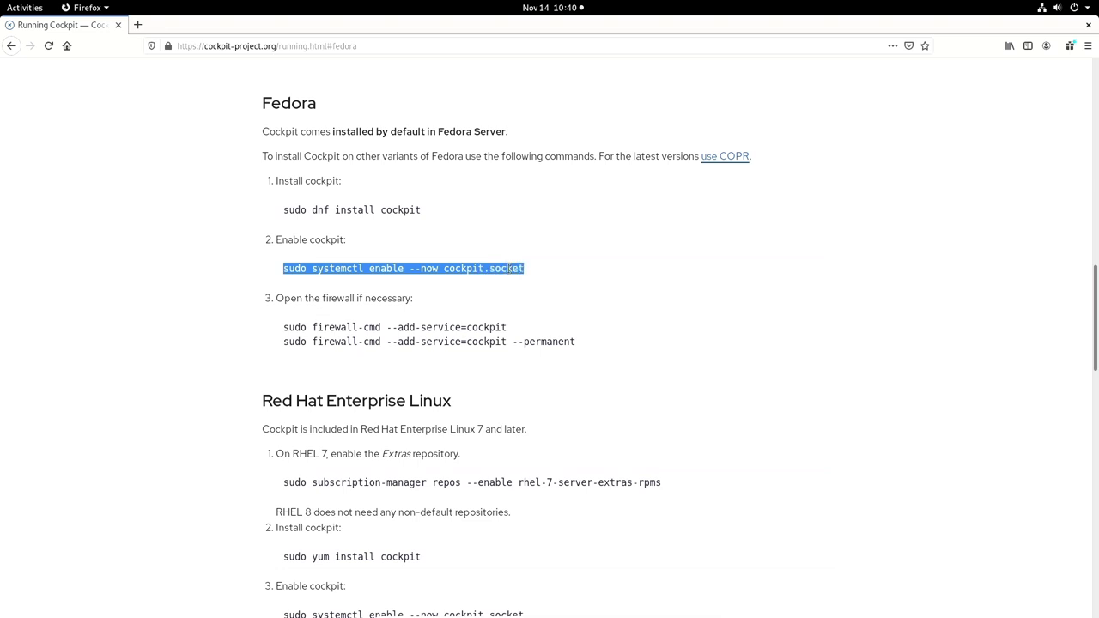
{"action": "right_click", "coordinate": [510, 269]}
{"action": "left_click", "coordinate": [526, 278]}
Step: Switch to the Terminal window and clear its screen with the clear command
{"action": "left_click", "coordinate": [26, 9]}
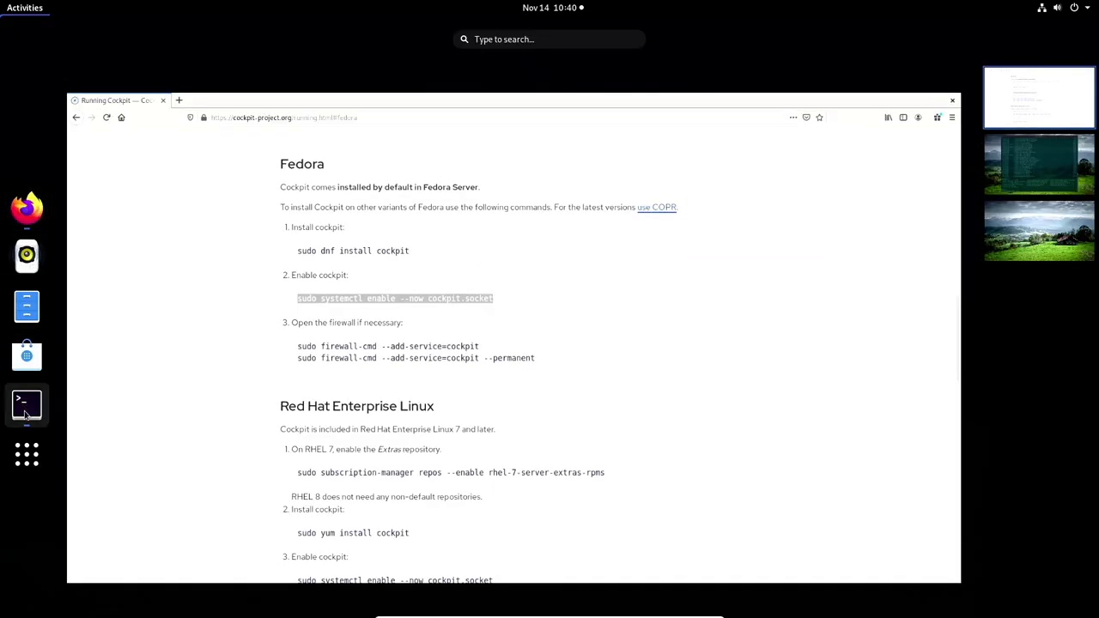
{"action": "left_click", "coordinate": [1052, 169]}
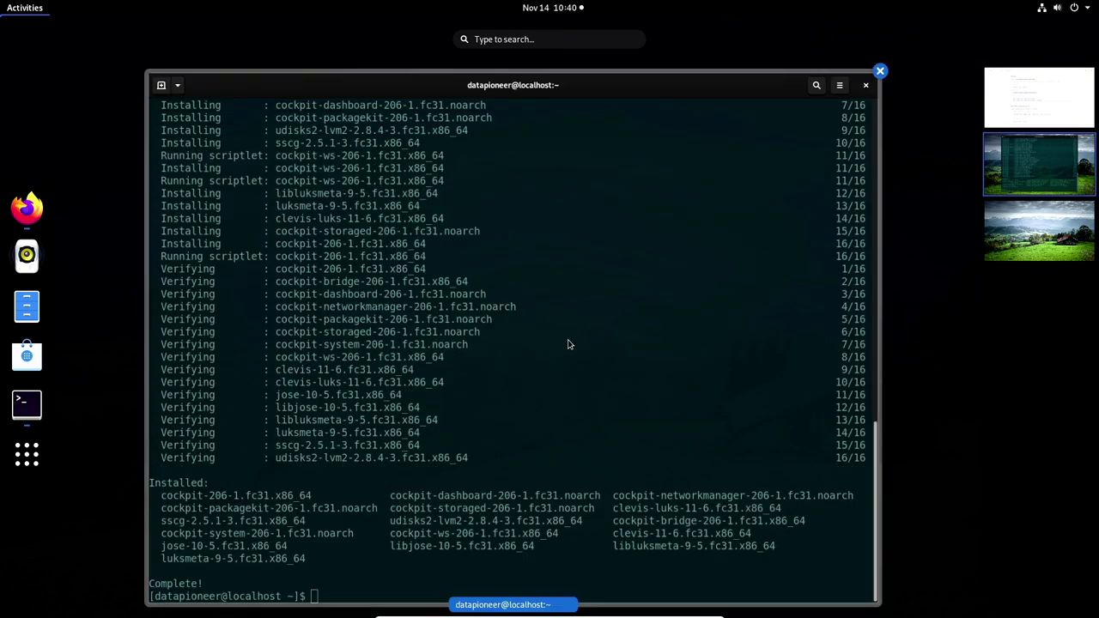
{"action": "left_click", "coordinate": [561, 341]}
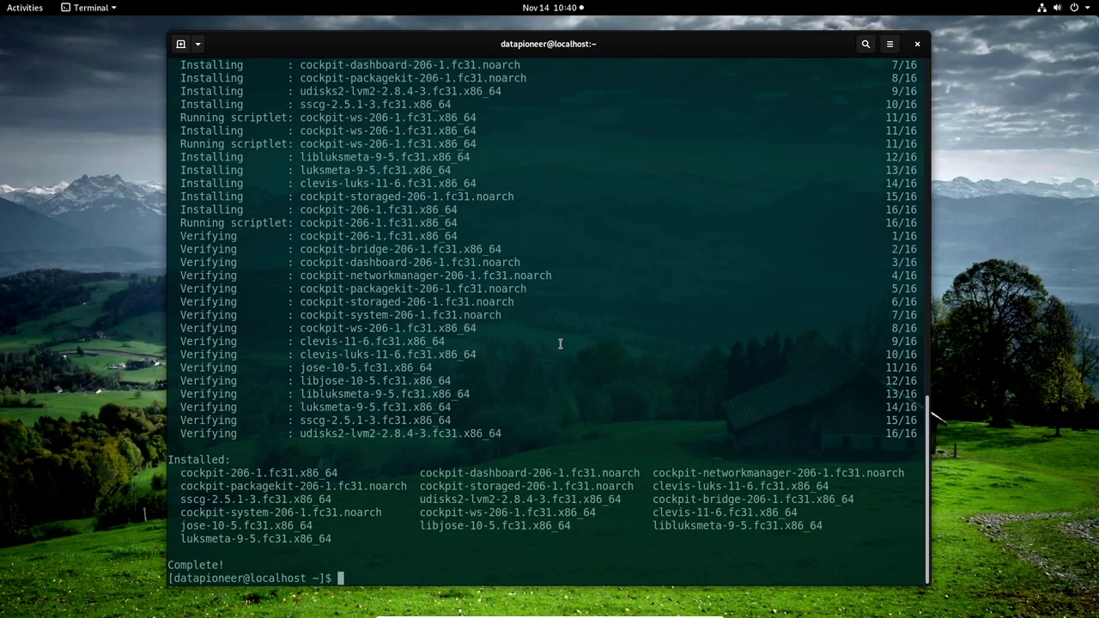
{"action": "type", "text": "clear"}
{"action": "key", "text": "Return"}
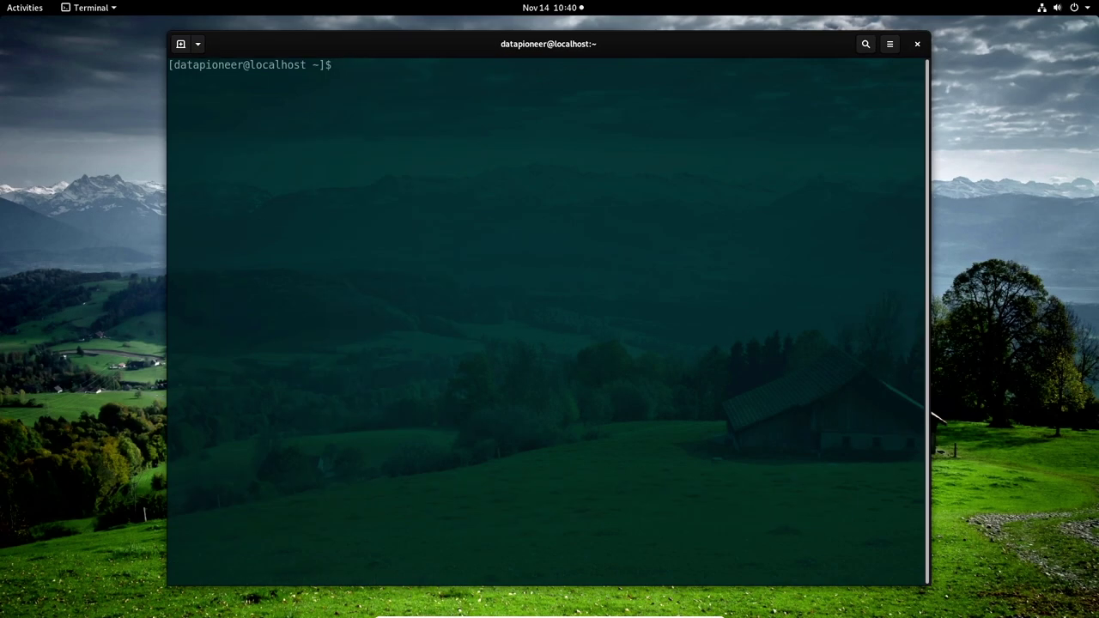
Step: Paste and run "sudo systemctl enable --now cockpit.socket" to enable the Cockpit socket
{"action": "right_click", "coordinate": [342, 70]}
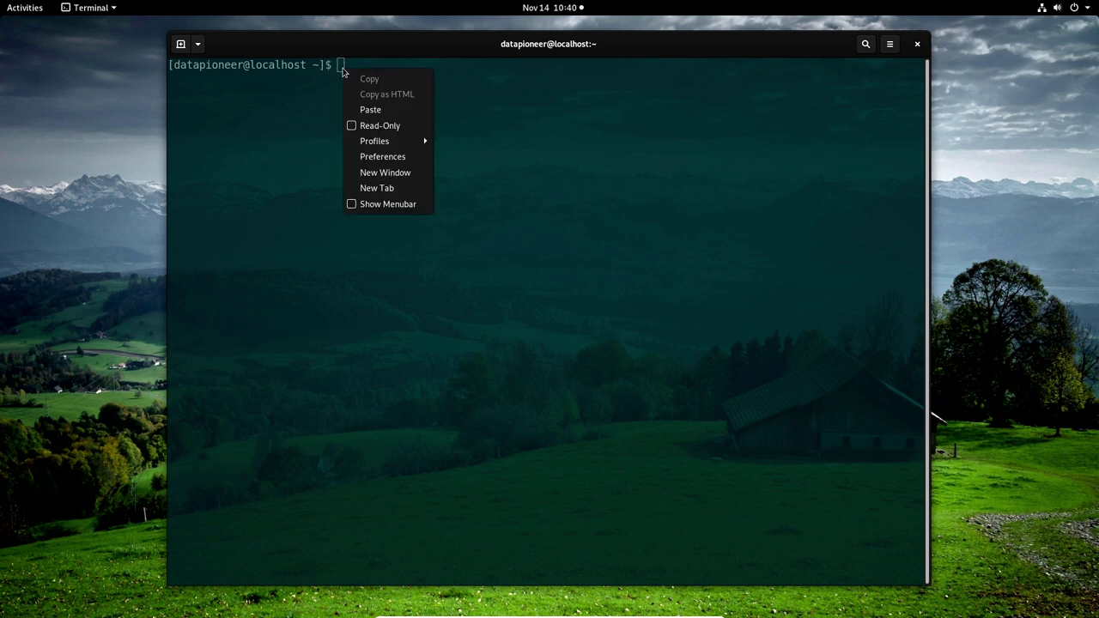
{"action": "left_click", "coordinate": [365, 110]}
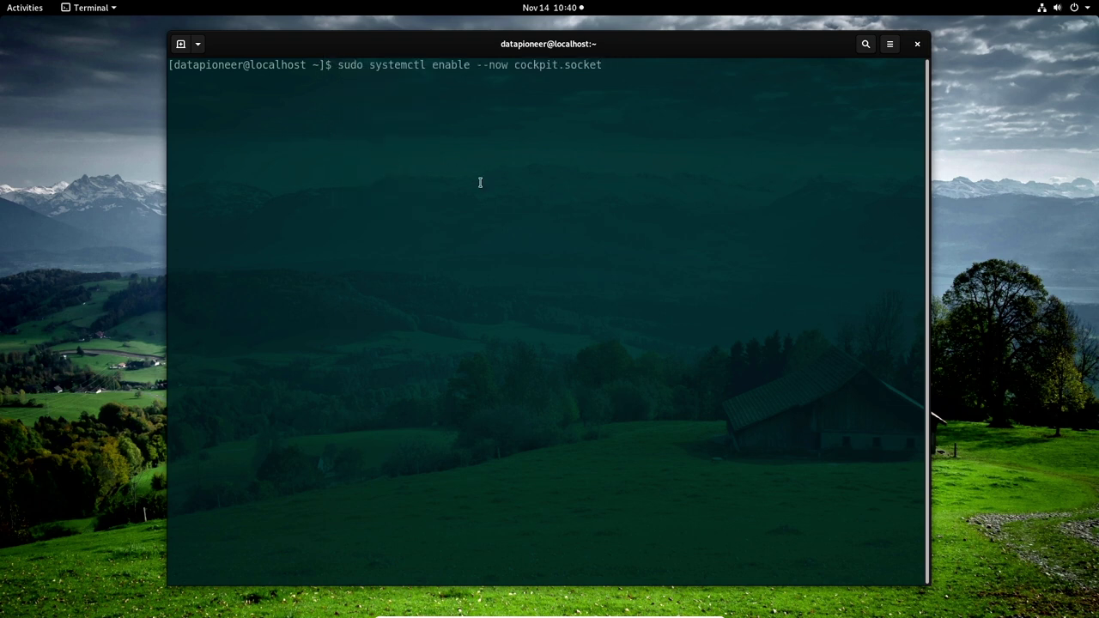
{"action": "key", "text": "Return"}
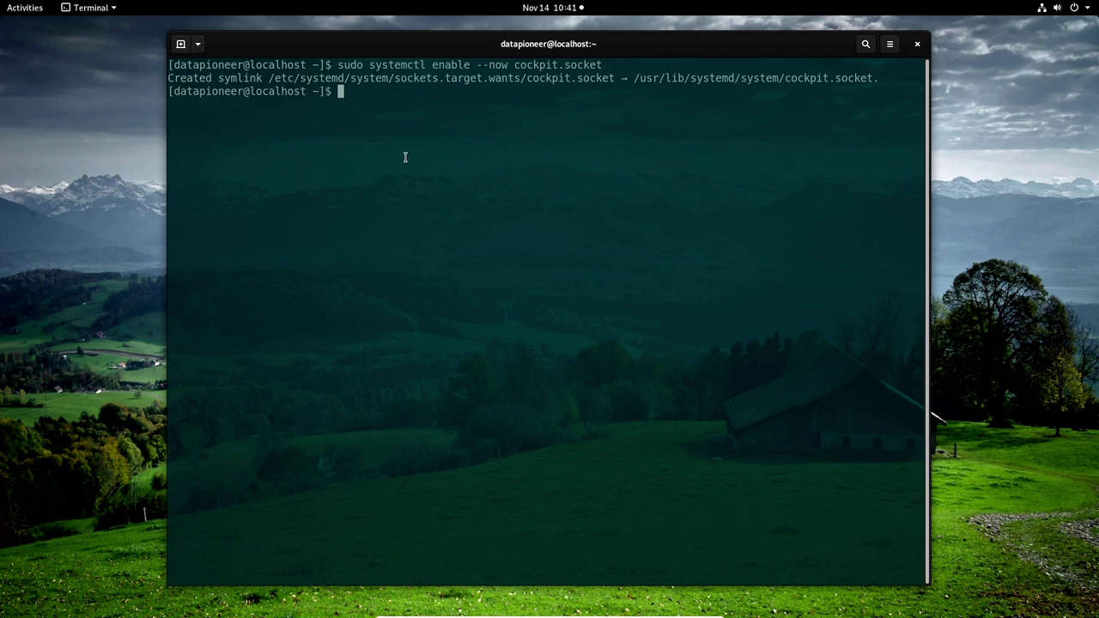
Step: Switch to Firefox and copy the command "sudo firewall-cmd --add-service=cockpit" from the Fedora firewall instructions
{"action": "left_click", "coordinate": [29, 12]}
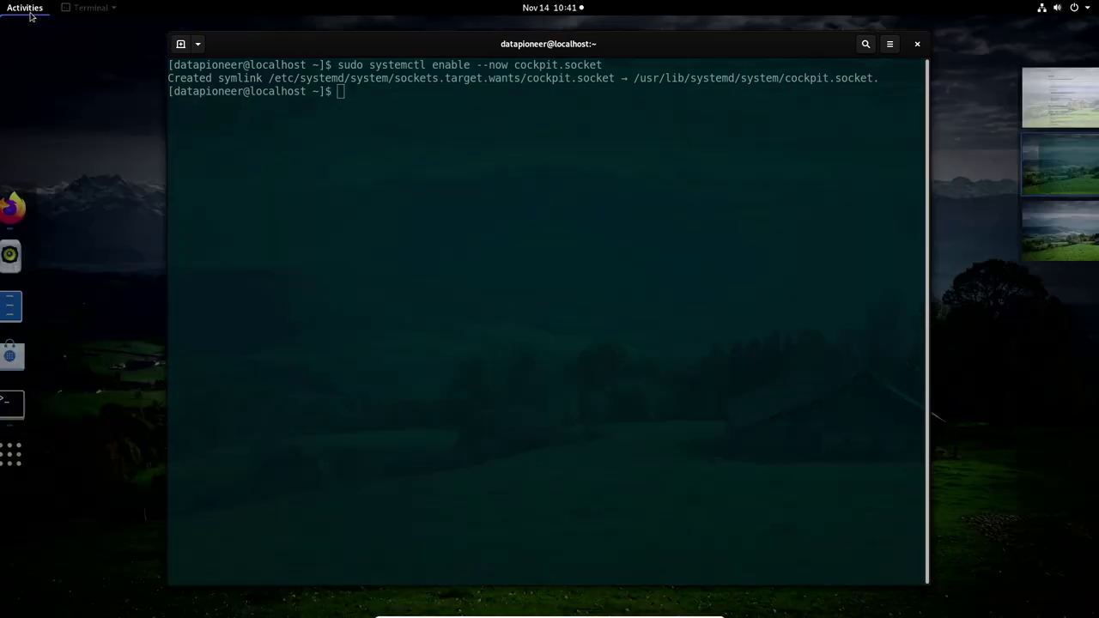
{"action": "left_click", "coordinate": [28, 209]}
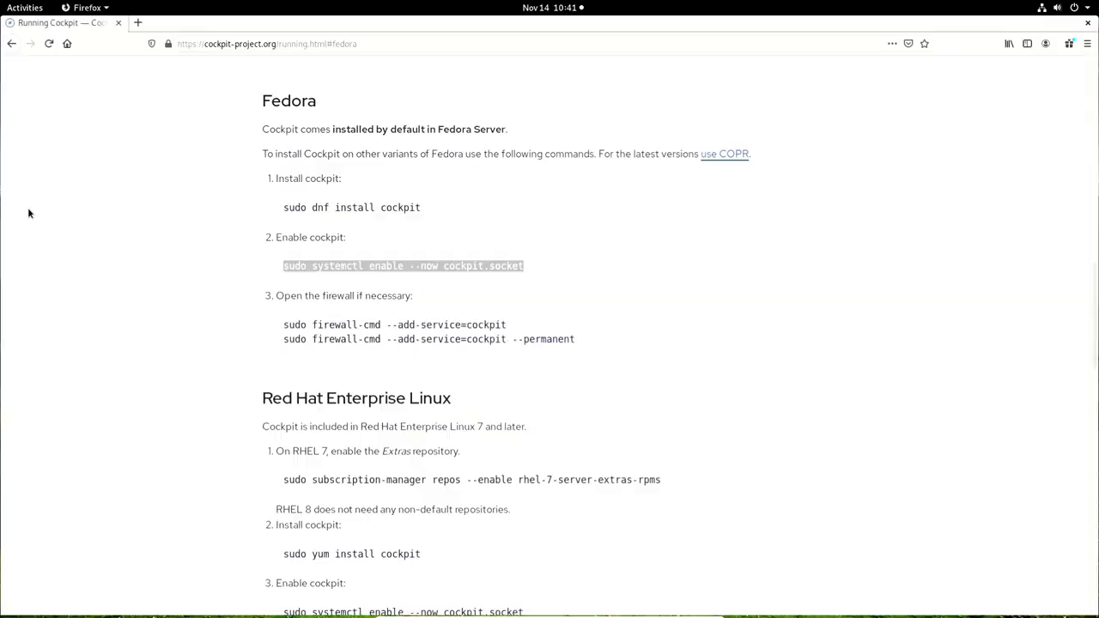
{"action": "left_click", "coordinate": [576, 265]}
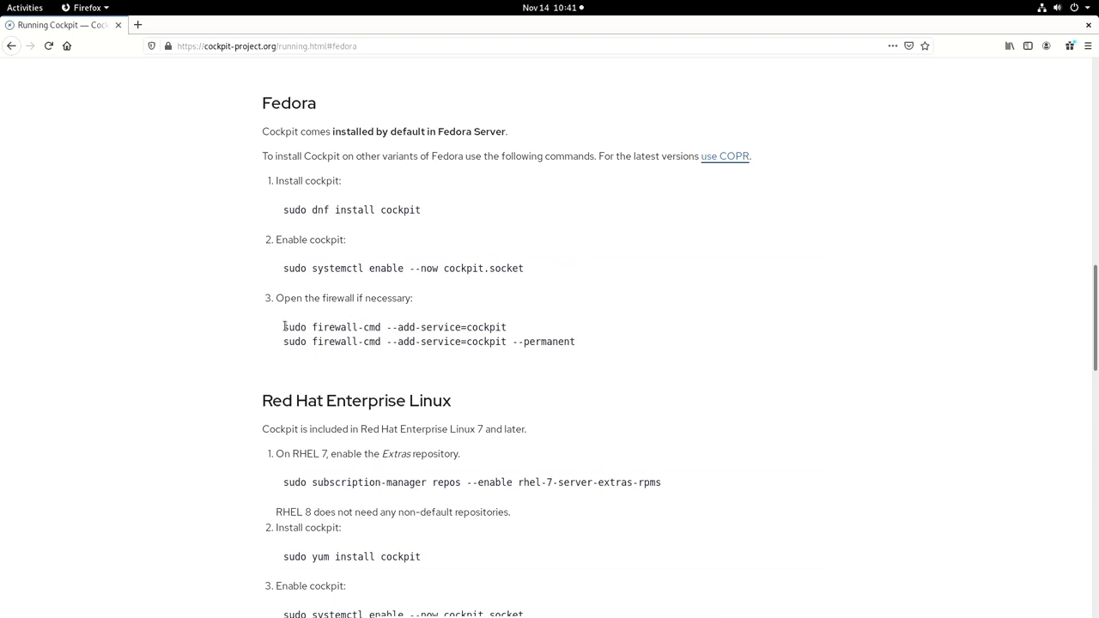
{"action": "left_click_drag", "start_coordinate": [284, 327], "coordinate": [509, 329]}
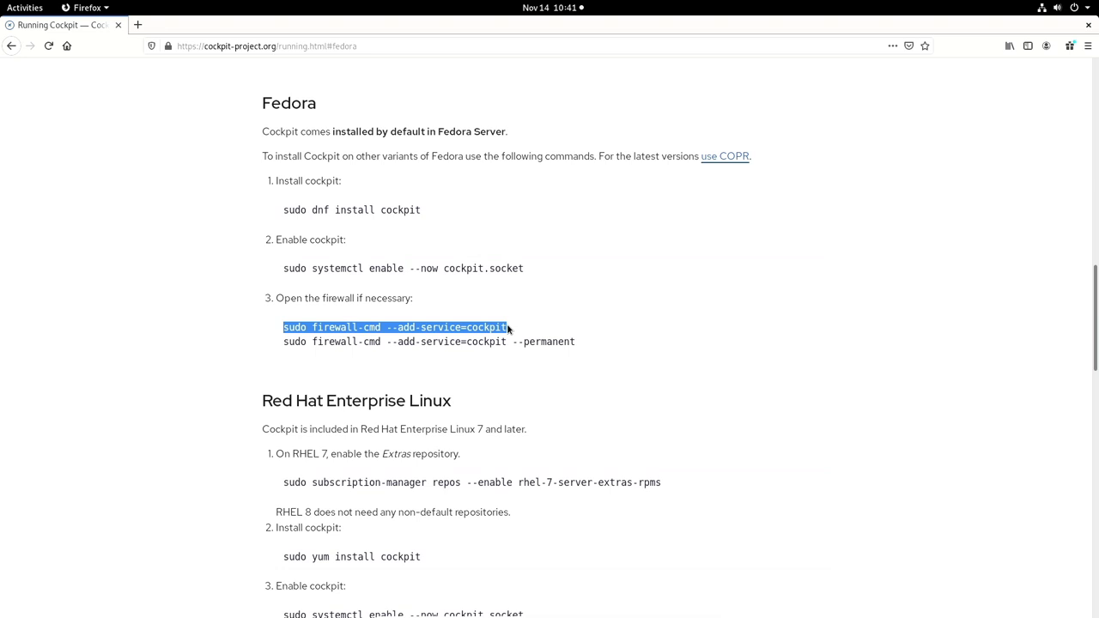
{"action": "right_click", "coordinate": [481, 330]}
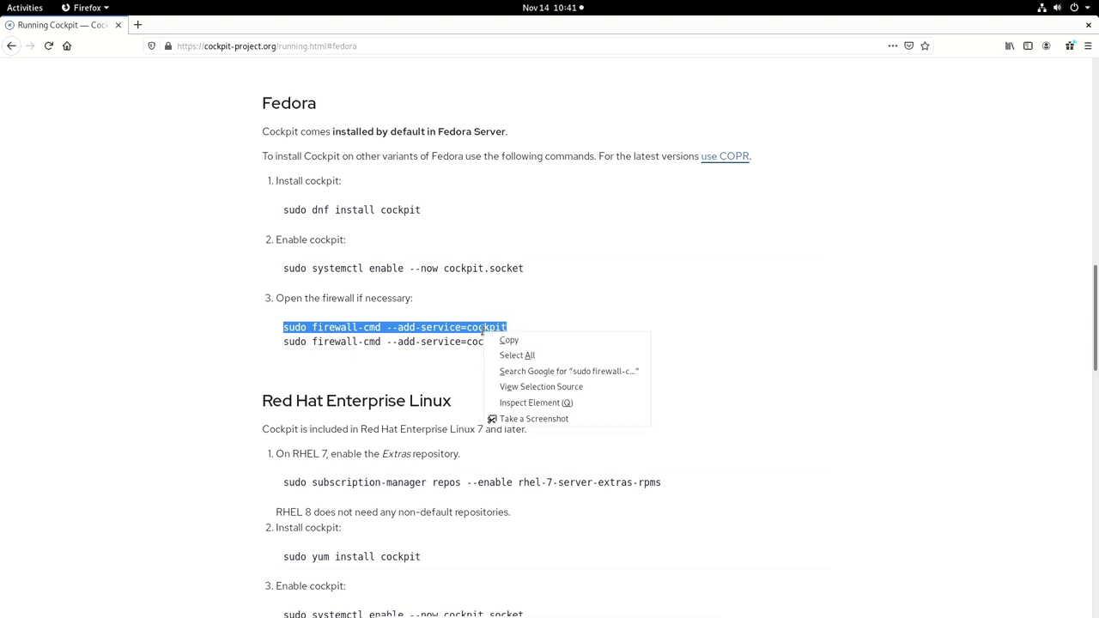
{"action": "left_click", "coordinate": [510, 341]}
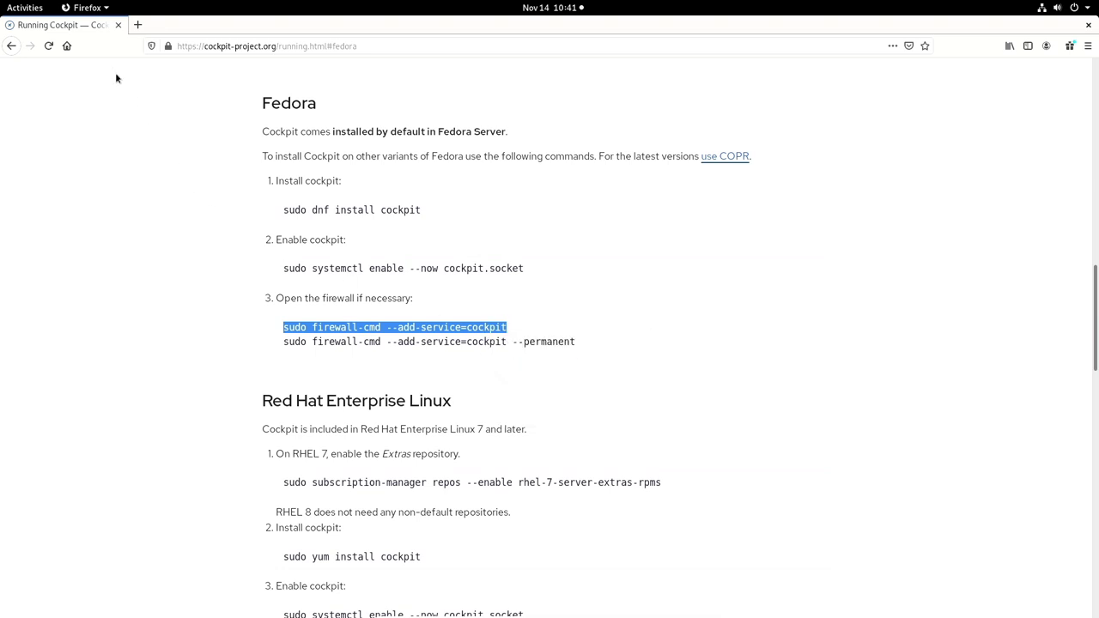
Step: Switch to the Terminal window, then paste and run "sudo firewall-cmd --add-service=cockpit"
{"action": "left_click", "coordinate": [34, 10]}
{"action": "left_click", "coordinate": [28, 210]}
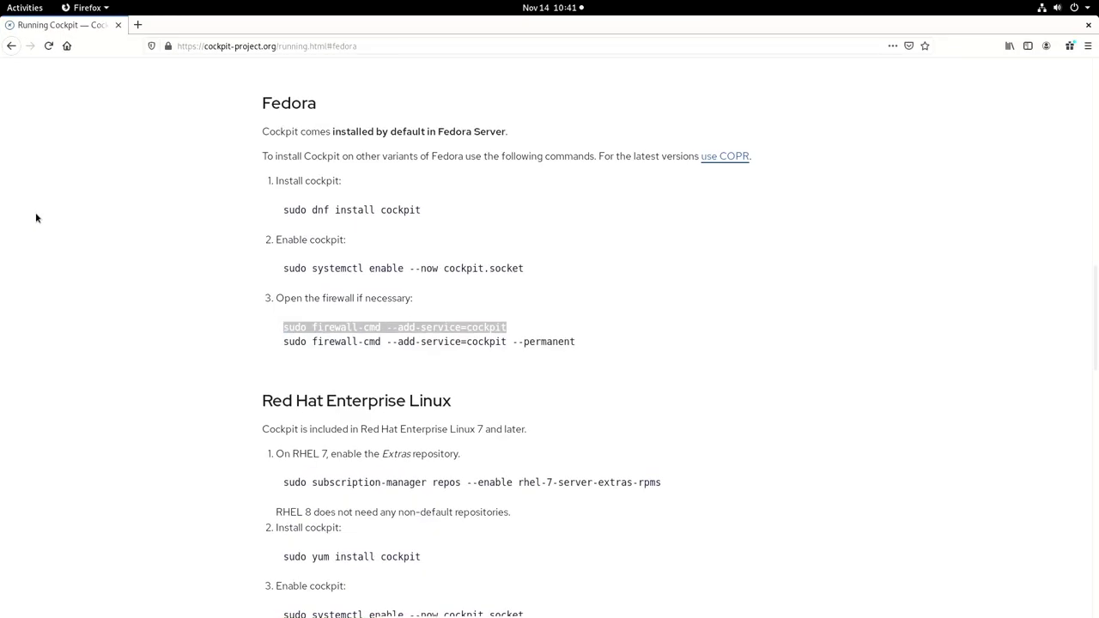
{"action": "left_click", "coordinate": [19, 8]}
{"action": "left_click", "coordinate": [25, 408]}
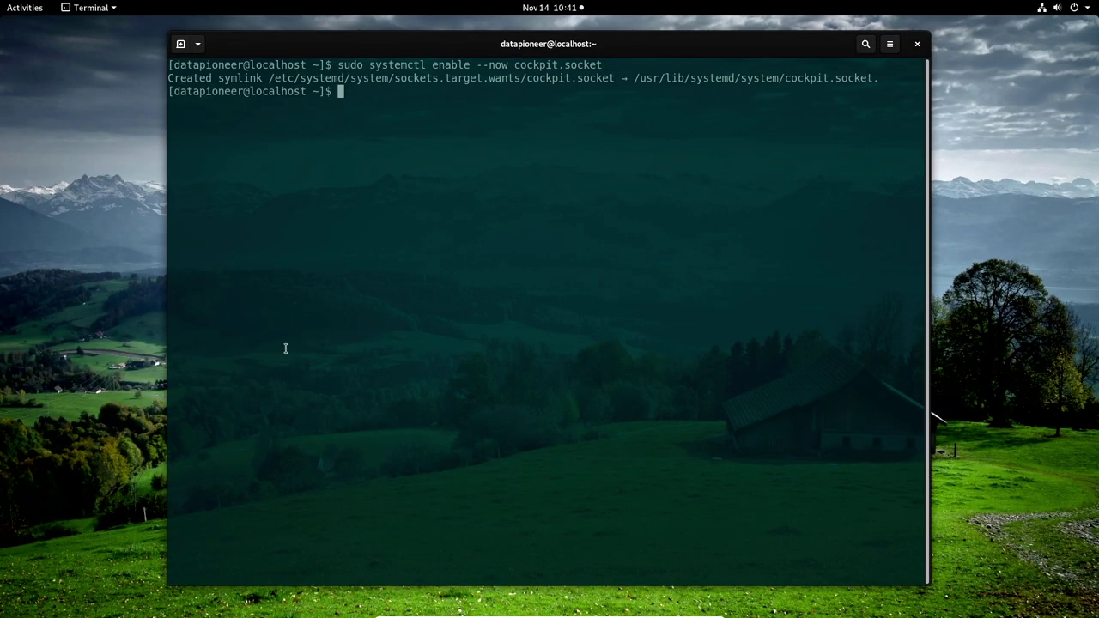
{"action": "right_click", "coordinate": [341, 94]}
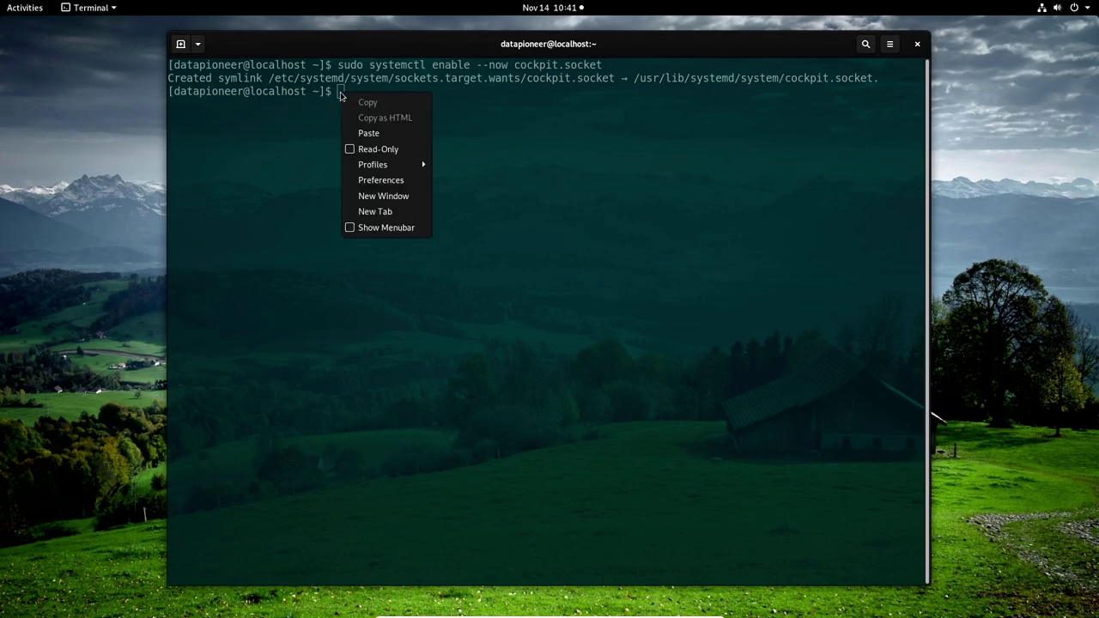
{"action": "left_click", "coordinate": [368, 133]}
{"action": "key", "text": "Return"}
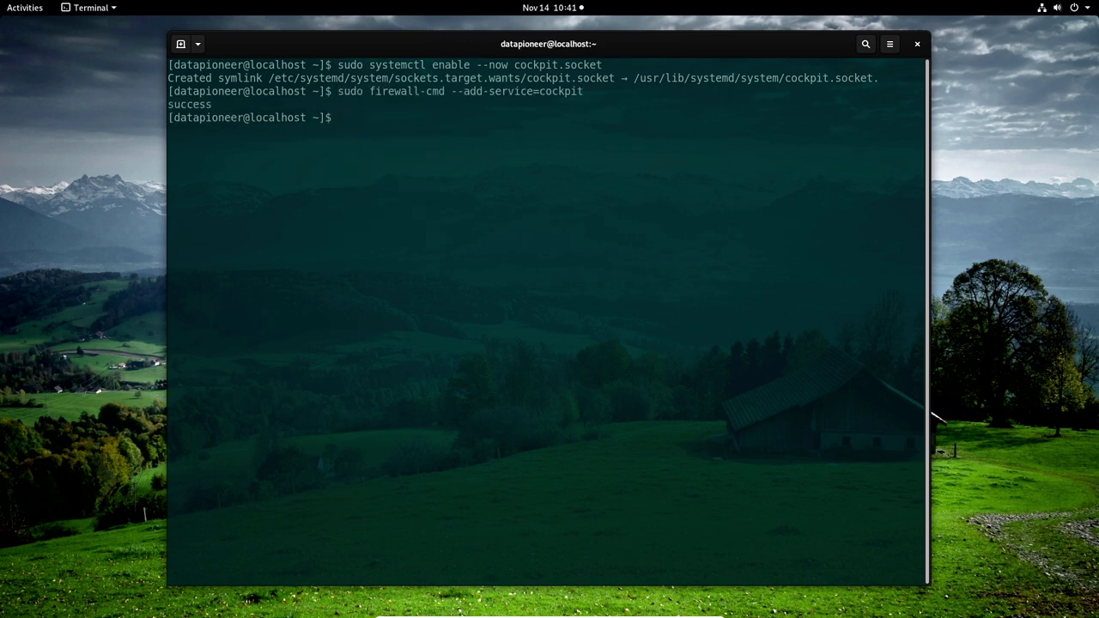
Step: Switch to Firefox and copy the command "sudo firewall-cmd --add-service=cockpit --permanent" from the Fedora instructions
{"action": "left_click", "coordinate": [31, 8]}
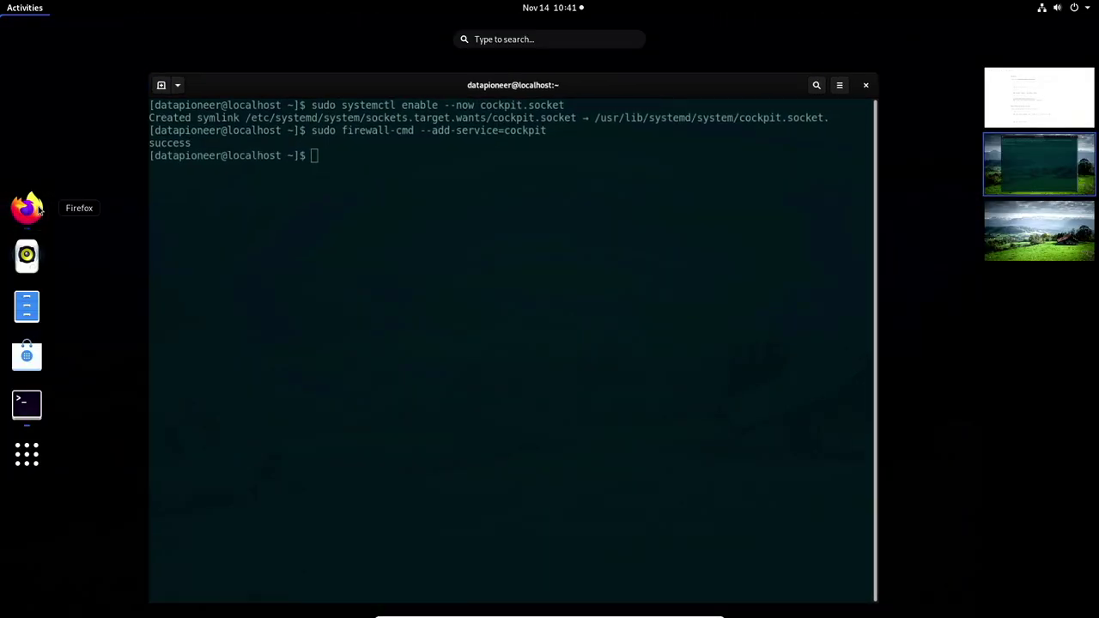
{"action": "left_click", "coordinate": [17, 207]}
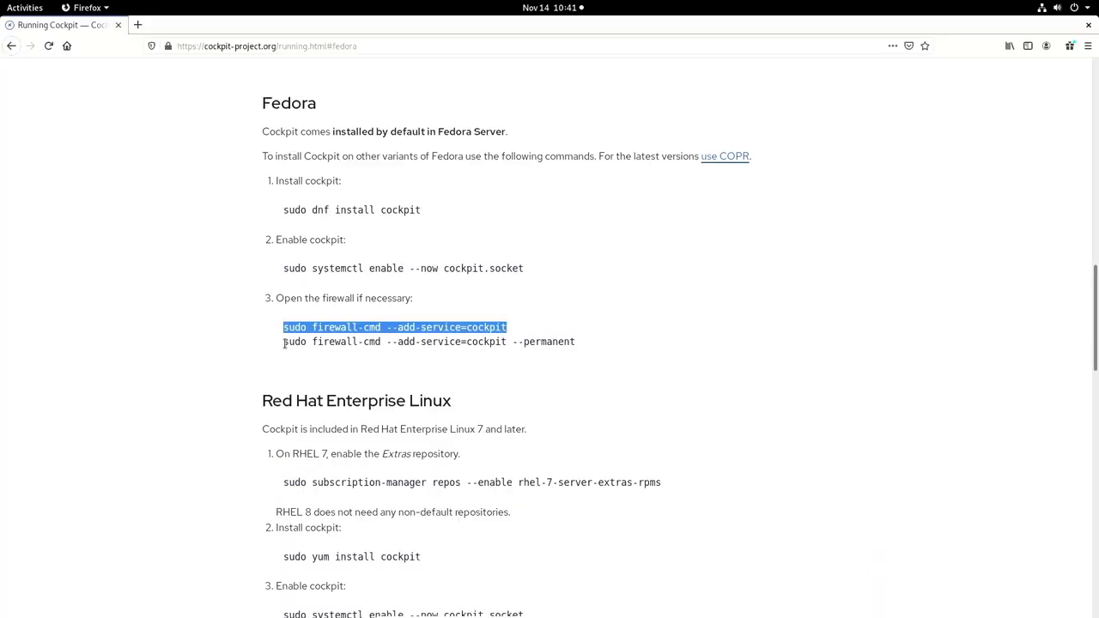
{"action": "left_click_drag", "start_coordinate": [284, 344], "coordinate": [556, 343]}
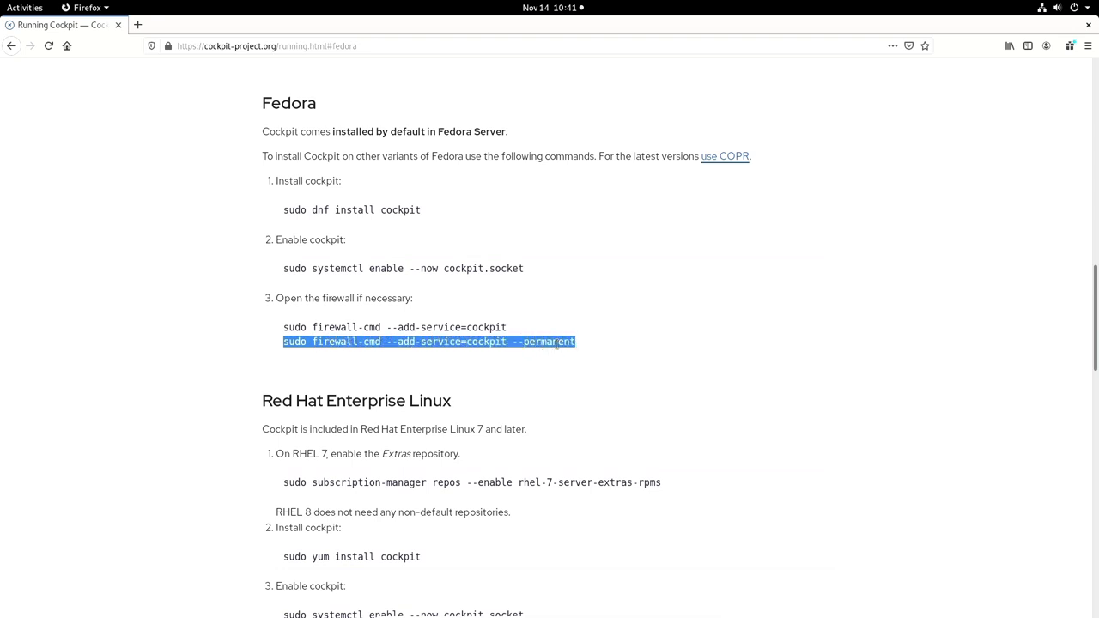
{"action": "right_click", "coordinate": [556, 342]}
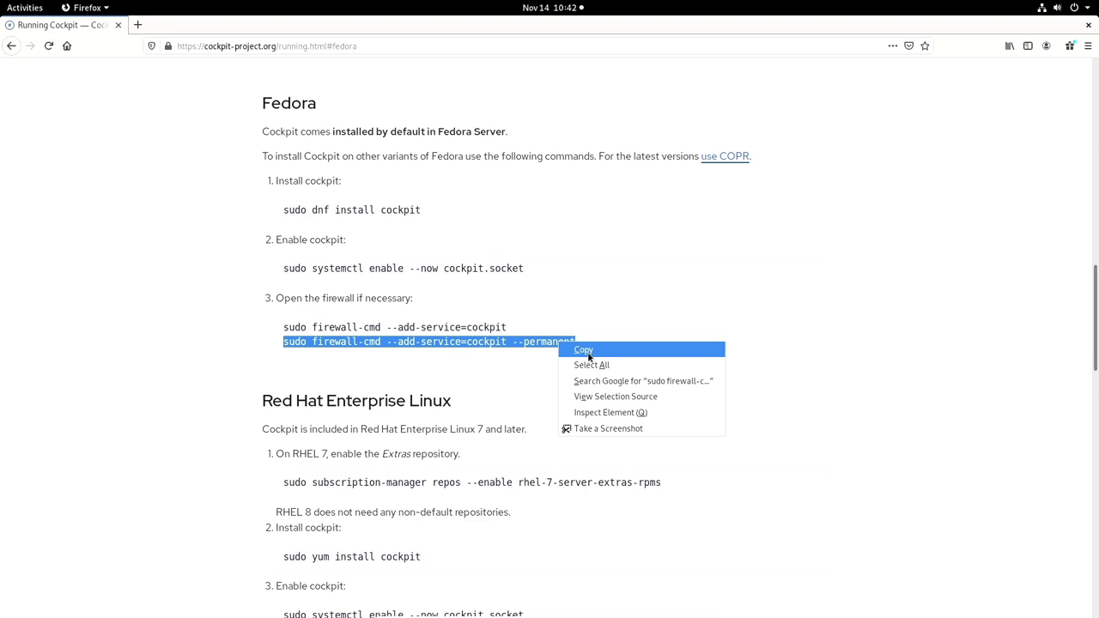
{"action": "left_click", "coordinate": [588, 352]}
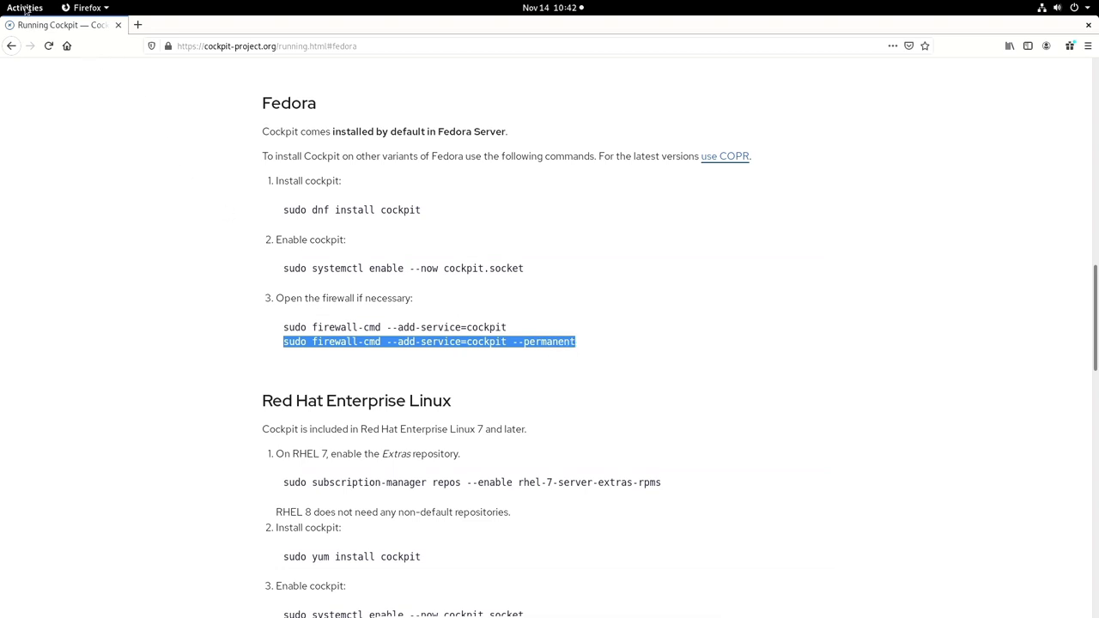
Step: Switch to the Terminal window and run the copied "sudo firewall-cmd --add-service=cockpit --permanent" to make the firewall rule permanent
{"action": "mouse_move", "coordinate": [0, 0]}
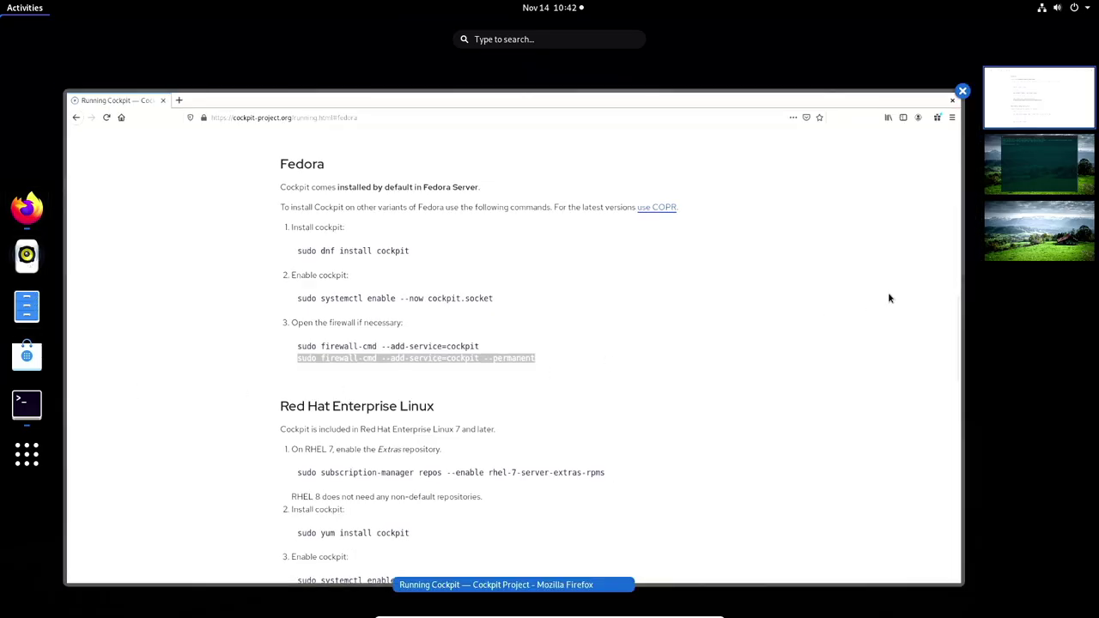
{"action": "left_click", "coordinate": [1027, 179]}
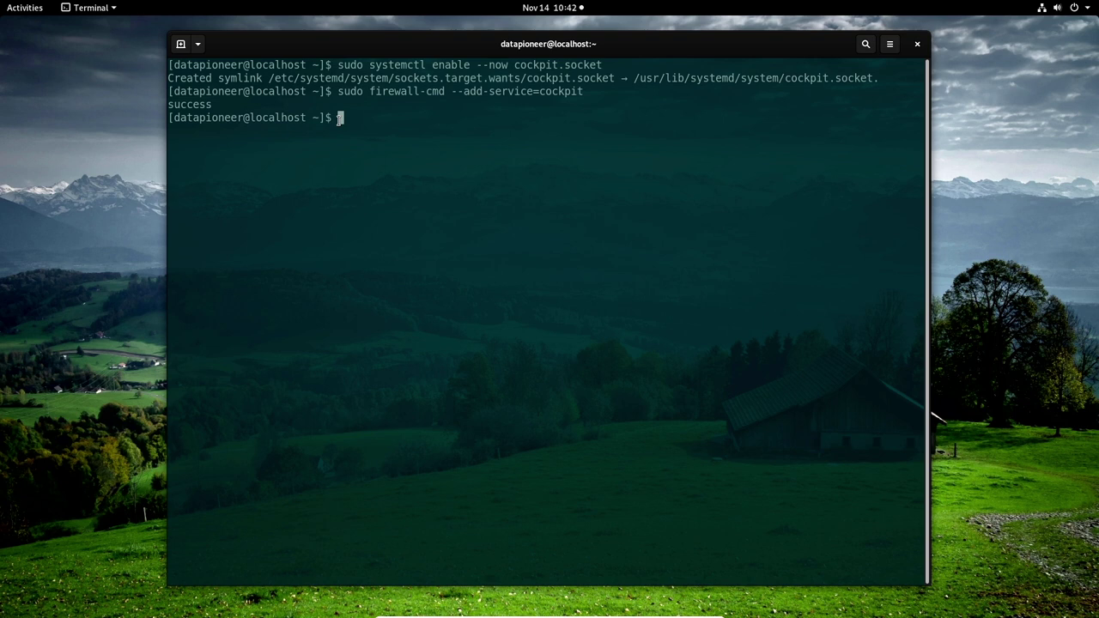
{"action": "right_click", "coordinate": [342, 116]}
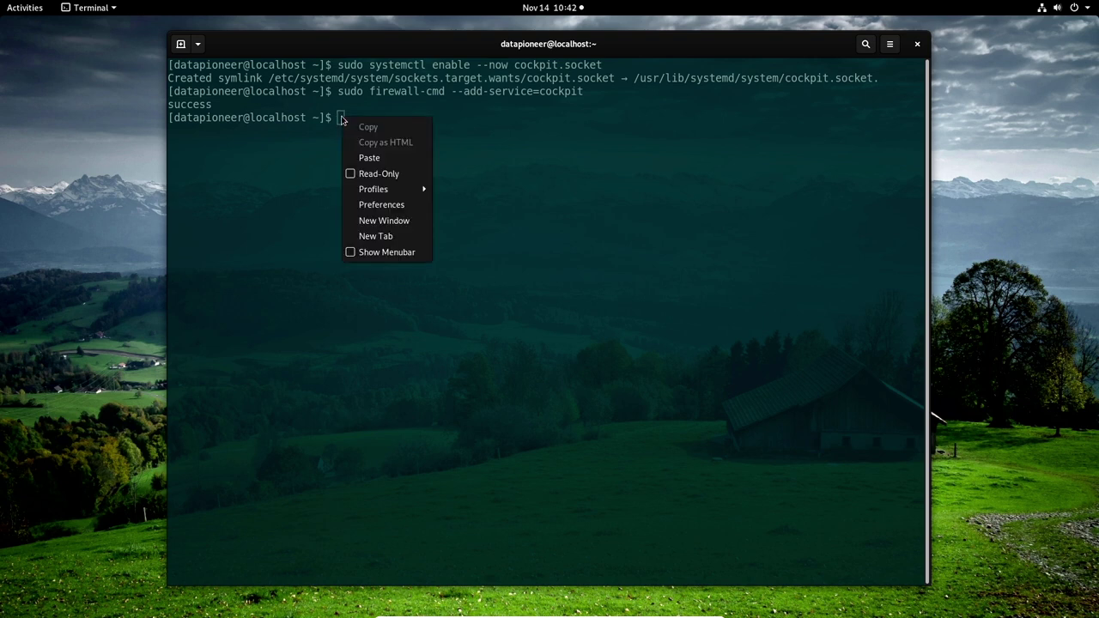
{"action": "left_click", "coordinate": [374, 166]}
{"action": "key", "text": "Return"}
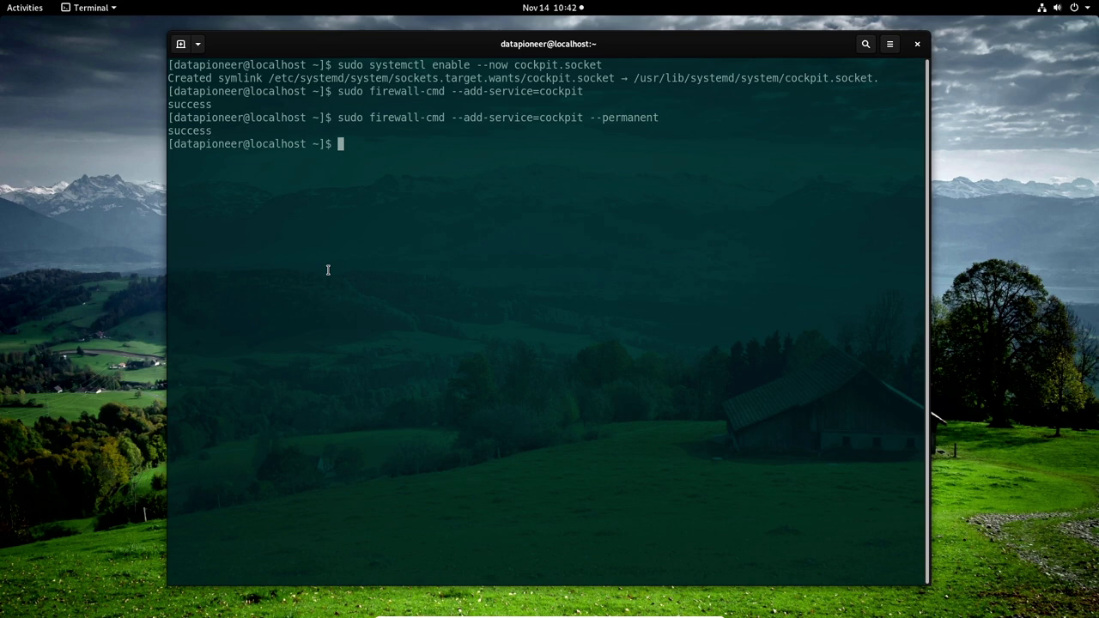
Step: End the Terminal session with the exit command and switch to Firefox
{"action": "type", "text": "exit"}
{"action": "key", "text": "Return"}
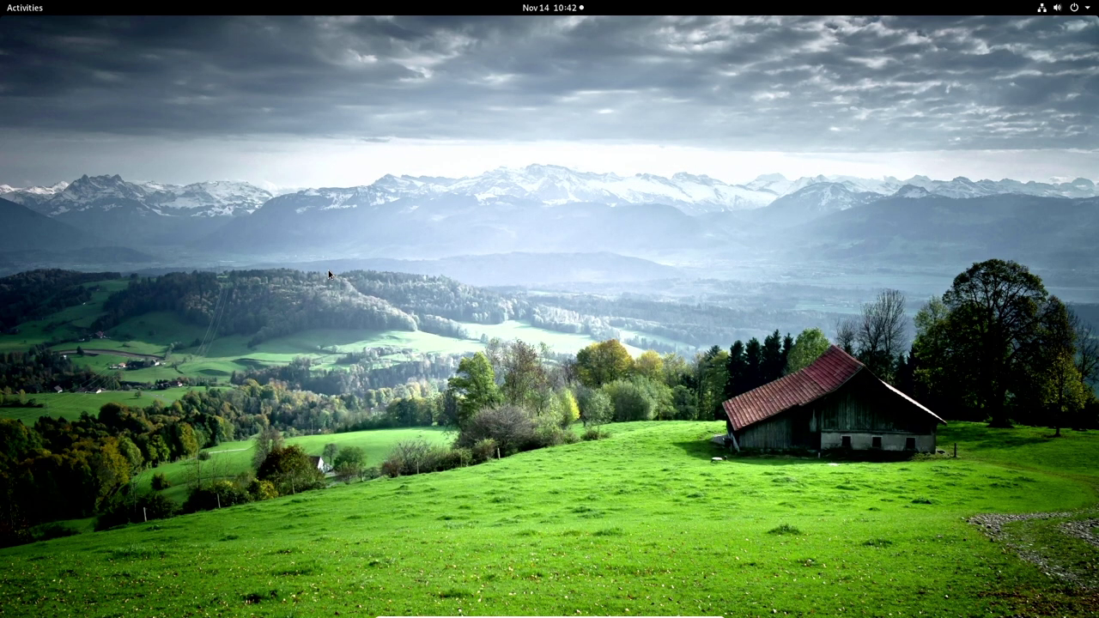
{"action": "left_click", "coordinate": [24, 10]}
{"action": "left_click", "coordinate": [35, 224]}
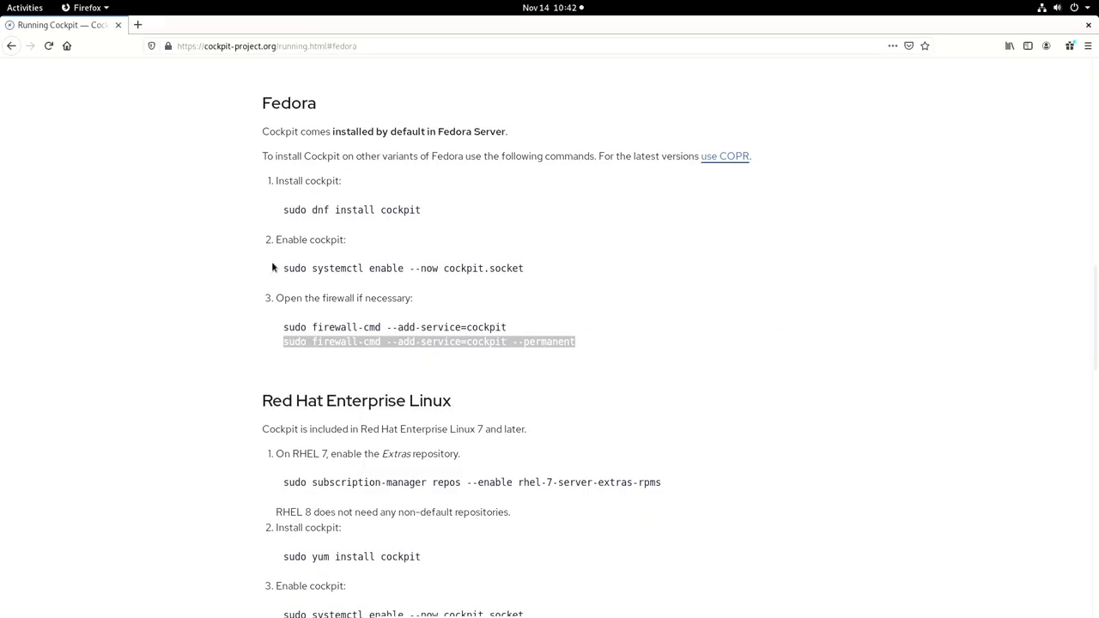
Step: Open localhost:9090 in a new browser tab to load the Cockpit login page
{"action": "left_click", "coordinate": [136, 26]}
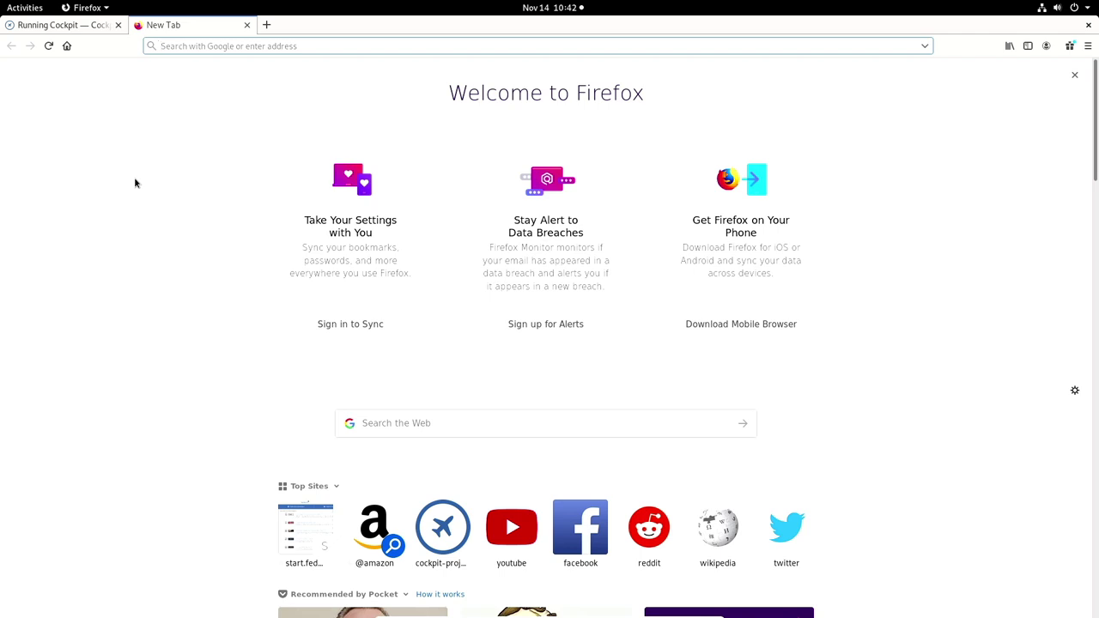
{"action": "type", "text": "localh"}
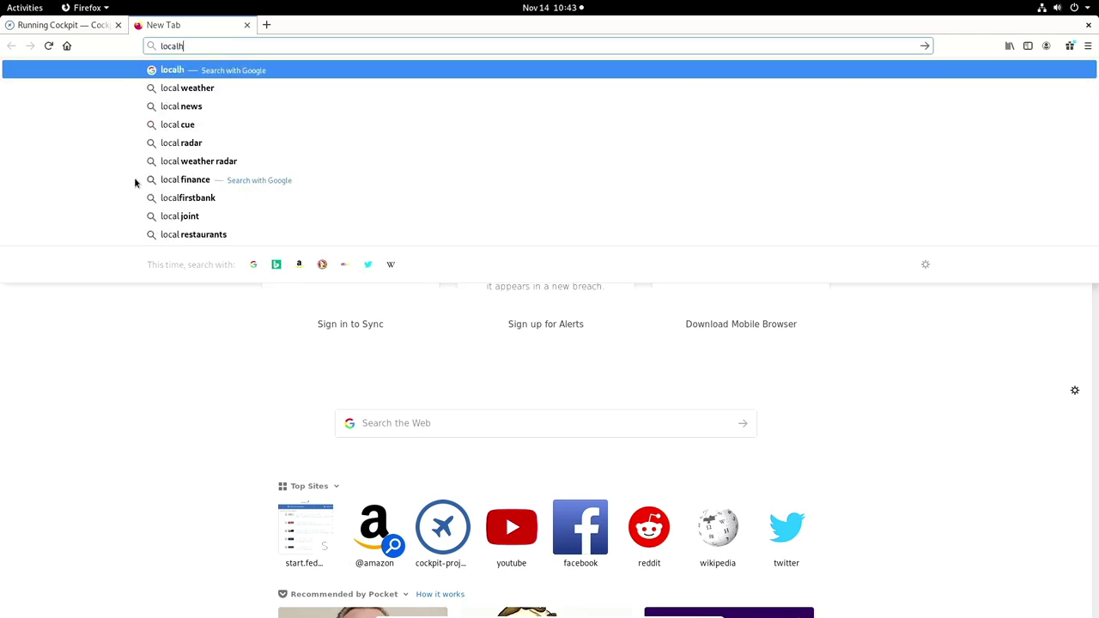
{"action": "type", "text": "ost:"}
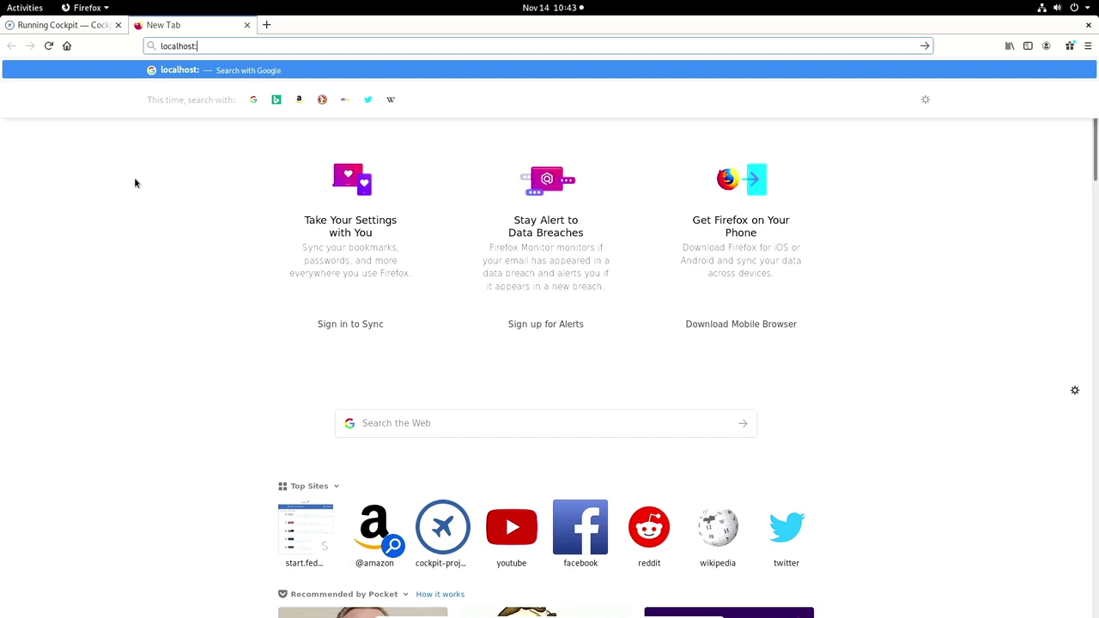
{"action": "type", "text": "9090"}
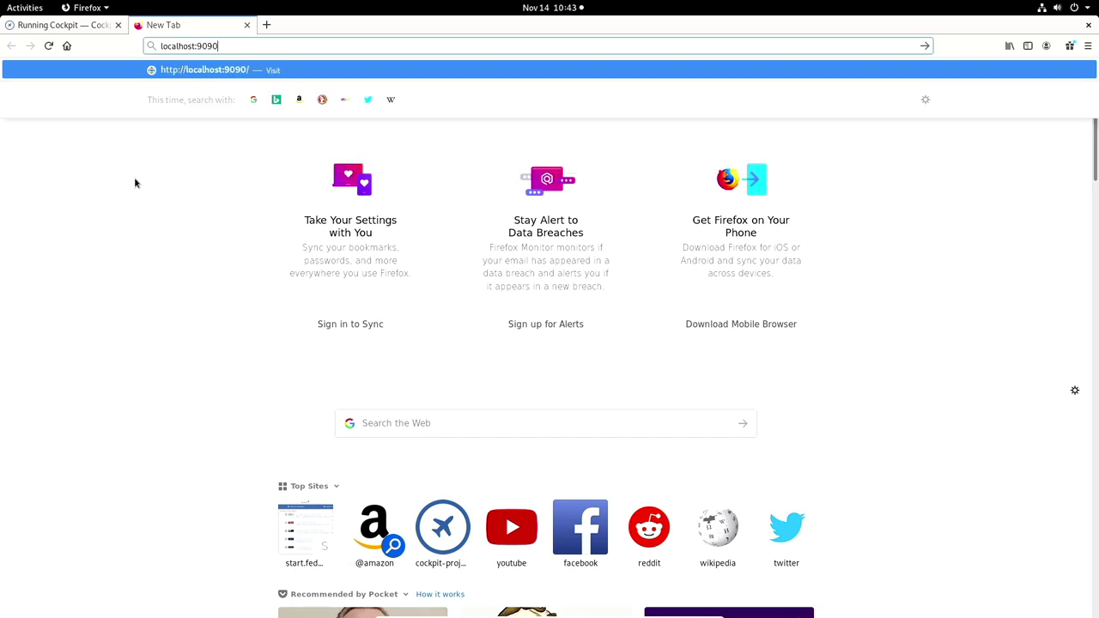
{"action": "key", "text": "Return"}
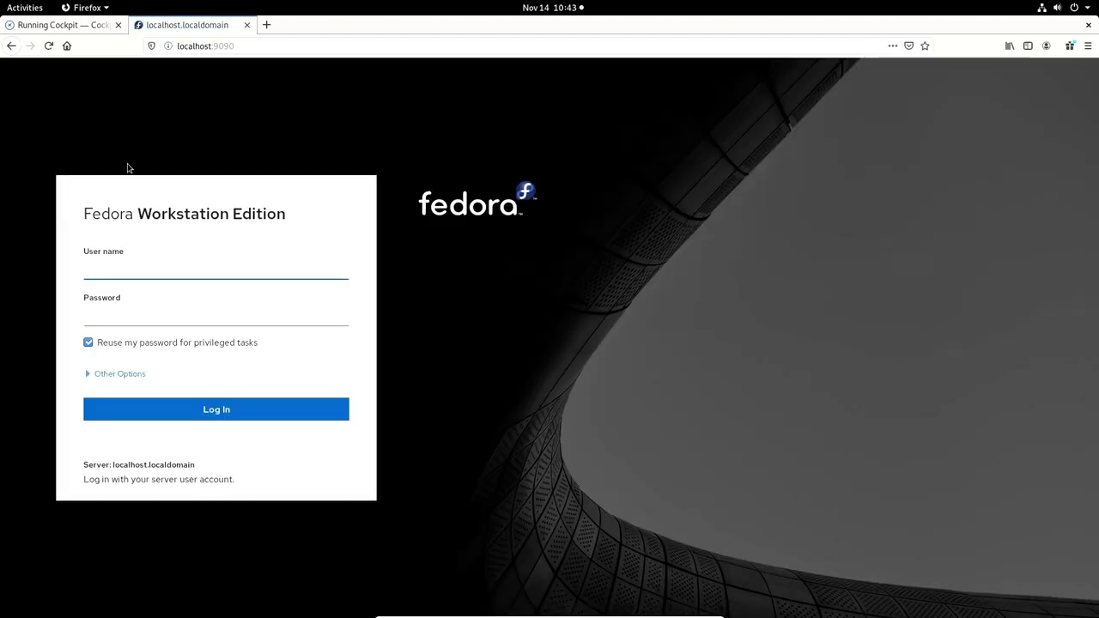
Step: Log in to Cockpit by entering the server account's user name and password, with password reuse for privileged tasks left enabled
{"action": "left_click", "coordinate": [194, 268]}
{"action": "type", "text": "datapioneer"}
{"action": "key", "text": "Tab"}
{"action": "type", "text": "*************"}
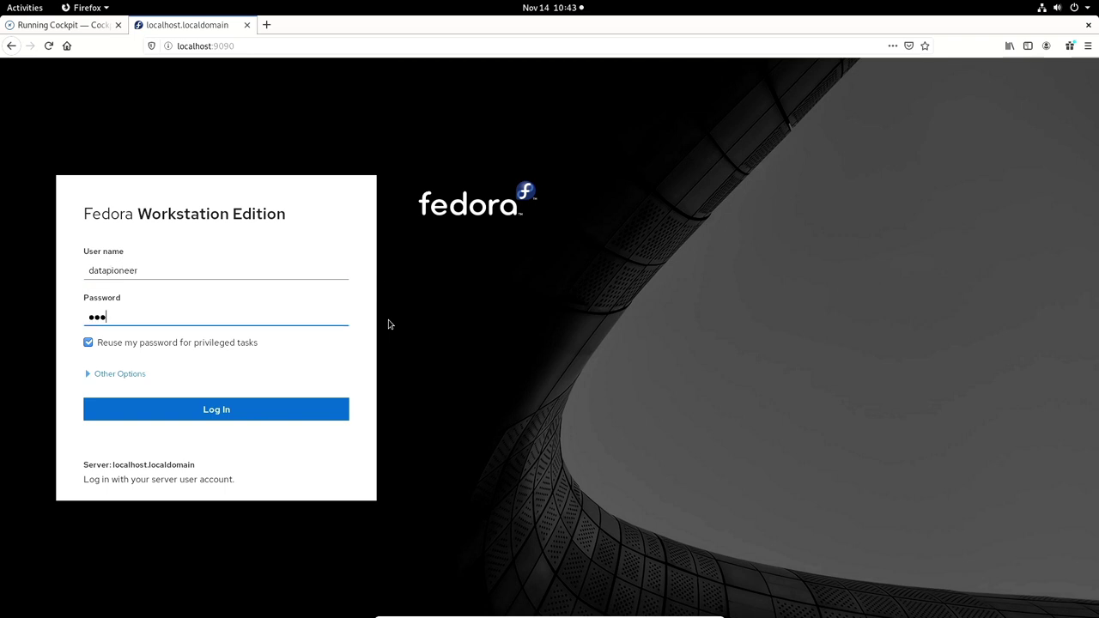
{"action": "type", "text": "*"}
{"action": "left_click", "coordinate": [193, 411]}
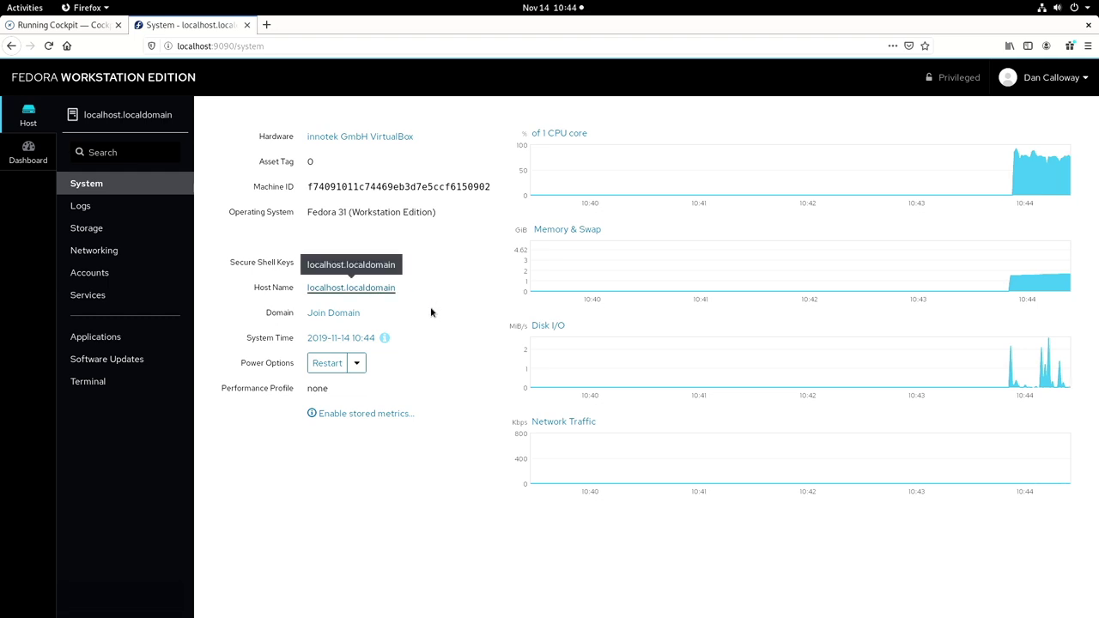
Step: Change the system's real host name to fedora31ws.lanlocal.com and apply the change
{"action": "left_click", "coordinate": [338, 290]}
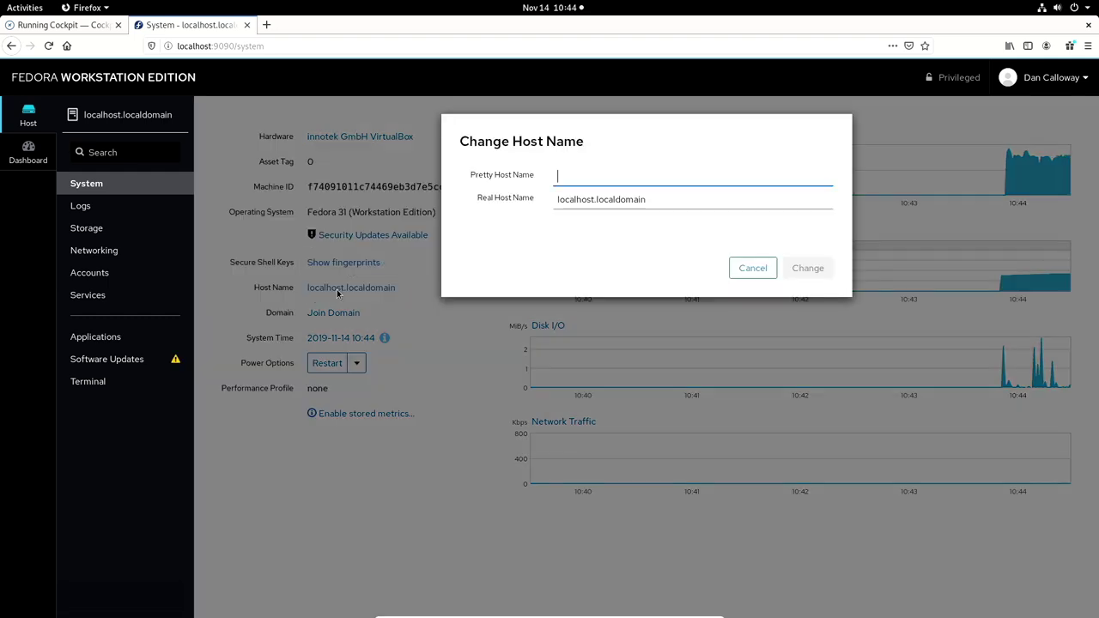
{"action": "left_click", "coordinate": [677, 199]}
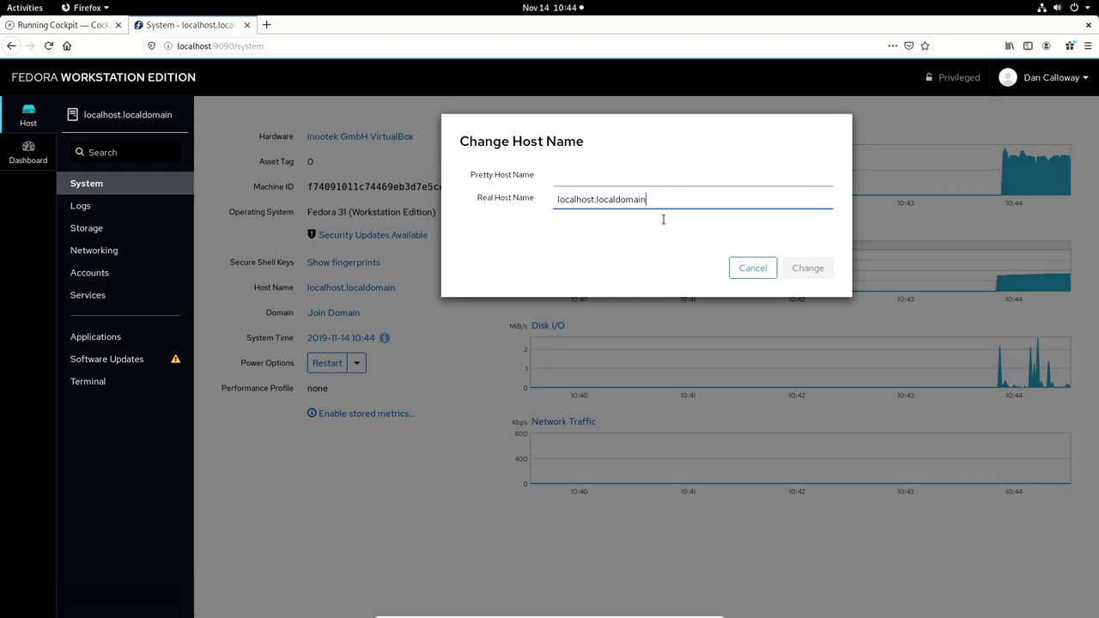
{"action": "key", "text": "BackSpace"}
{"action": "key", "text": "BackSpace"}
{"action": "key", "text": "BackSpace"}
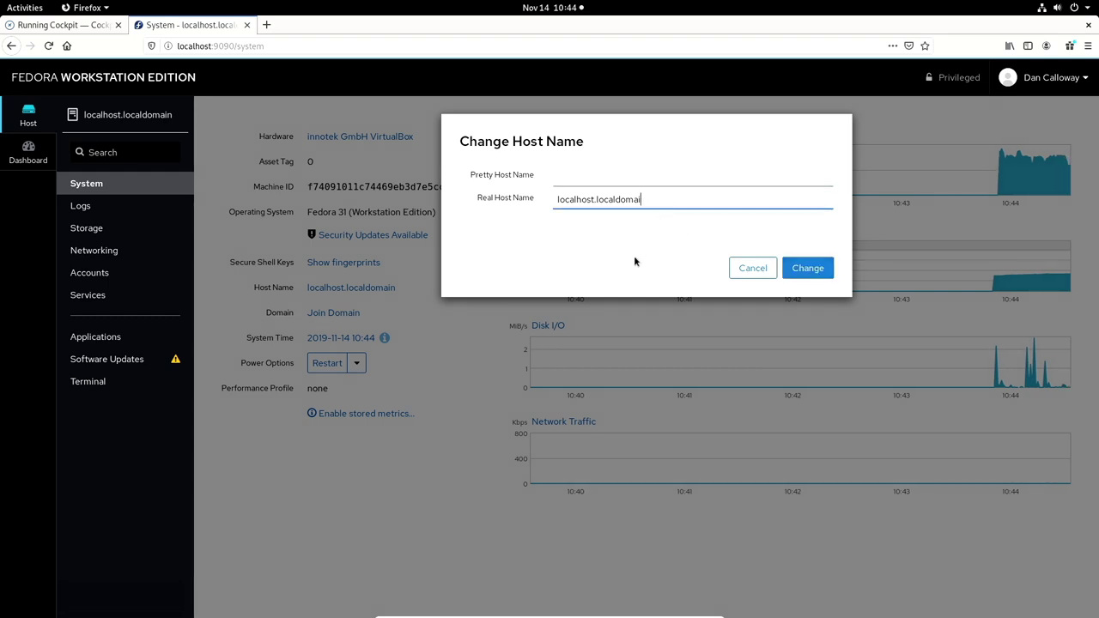
{"action": "key", "text": "BackSpace"}
{"action": "key", "text": "BackSpace"}
{"action": "key", "text": "BackSpace"}
{"action": "key", "text": "BackSpace"}
{"action": "key", "text": "BackSpace"}
{"action": "key", "text": "BackSpace"}
{"action": "key", "text": "BackSpace"}
{"action": "key", "text": "BackSpace"}
{"action": "key", "text": "BackSpace"}
{"action": "key", "text": "BackSpace"}
{"action": "key", "text": "BackSpace"}
{"action": "key", "text": "BackSpace"}
{"action": "key", "text": "BackSpace"}
{"action": "key", "text": "BackSpace"}
{"action": "key", "text": "BackSpace"}
{"action": "key", "text": "BackSpace"}
{"action": "key", "text": "BackSpace"}
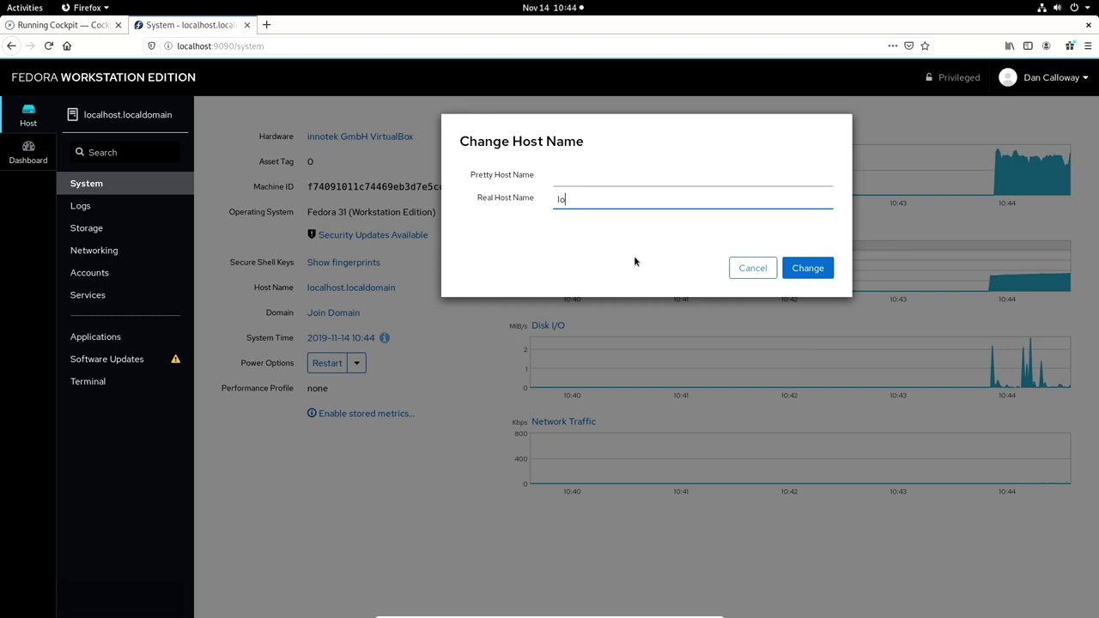
{"action": "key", "text": "BackSpace"}
{"action": "type", "text": "f"}
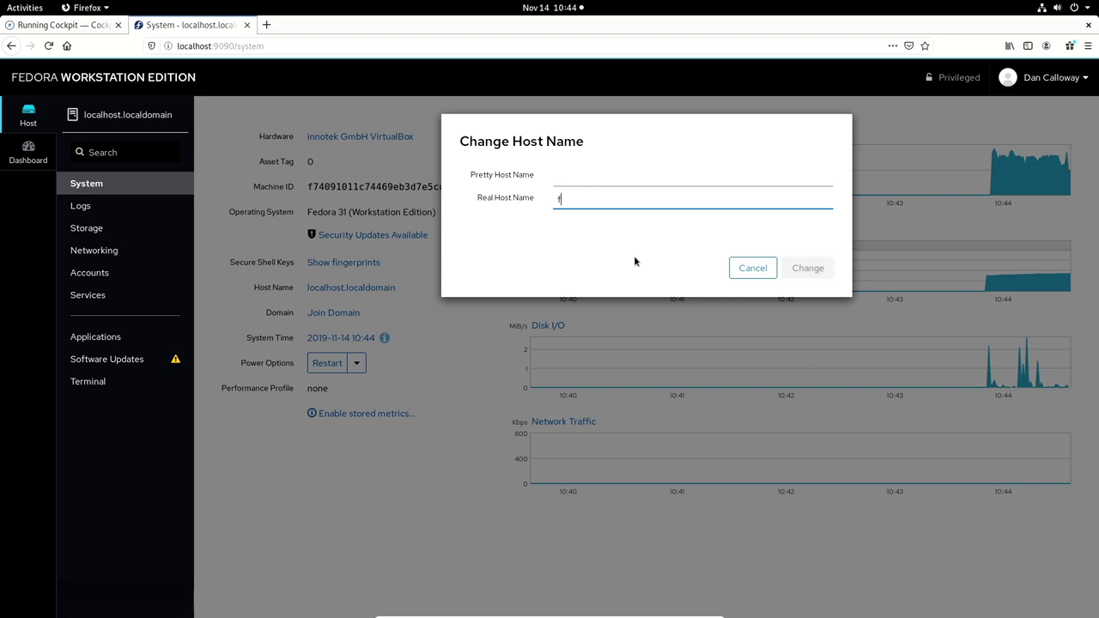
{"action": "type", "text": "edora31"}
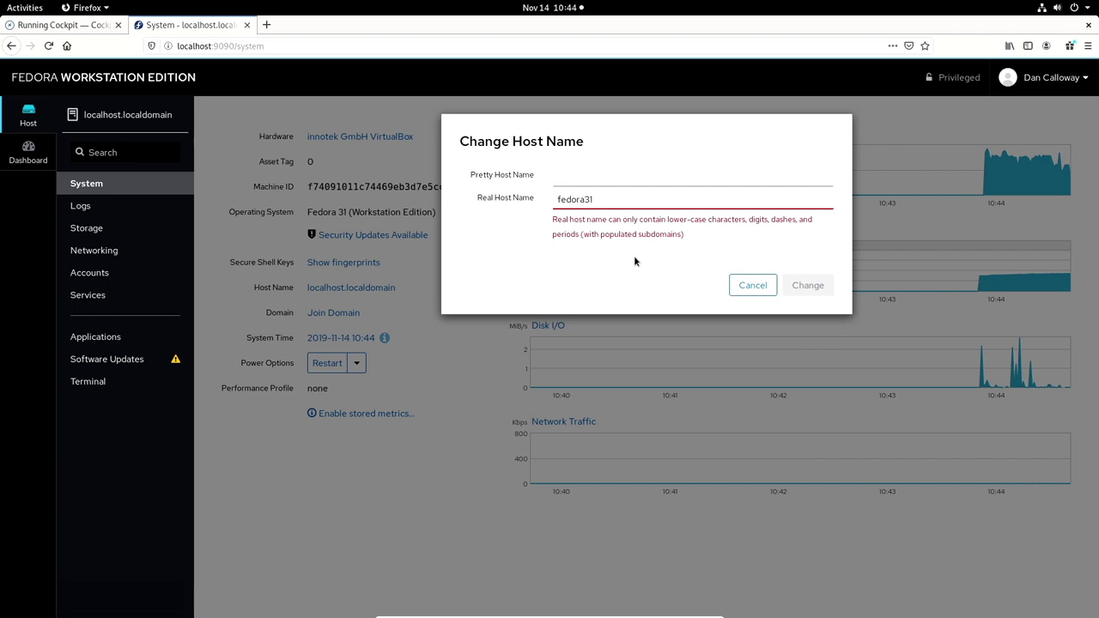
{"action": "key", "text": "BackSpace"}
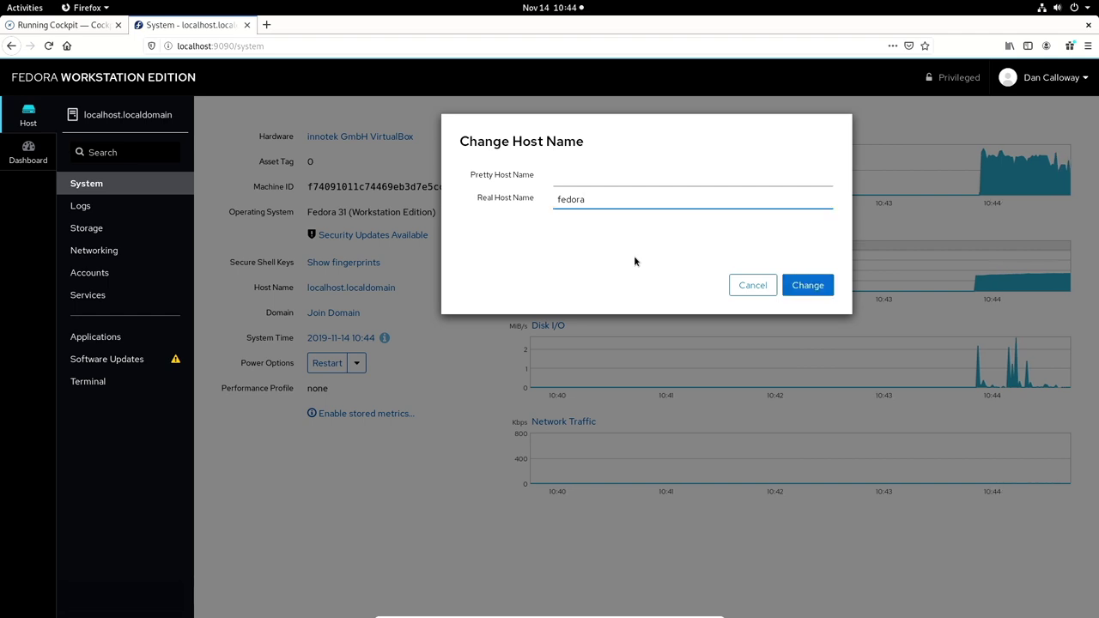
{"action": "key", "text": "BackSpace"}
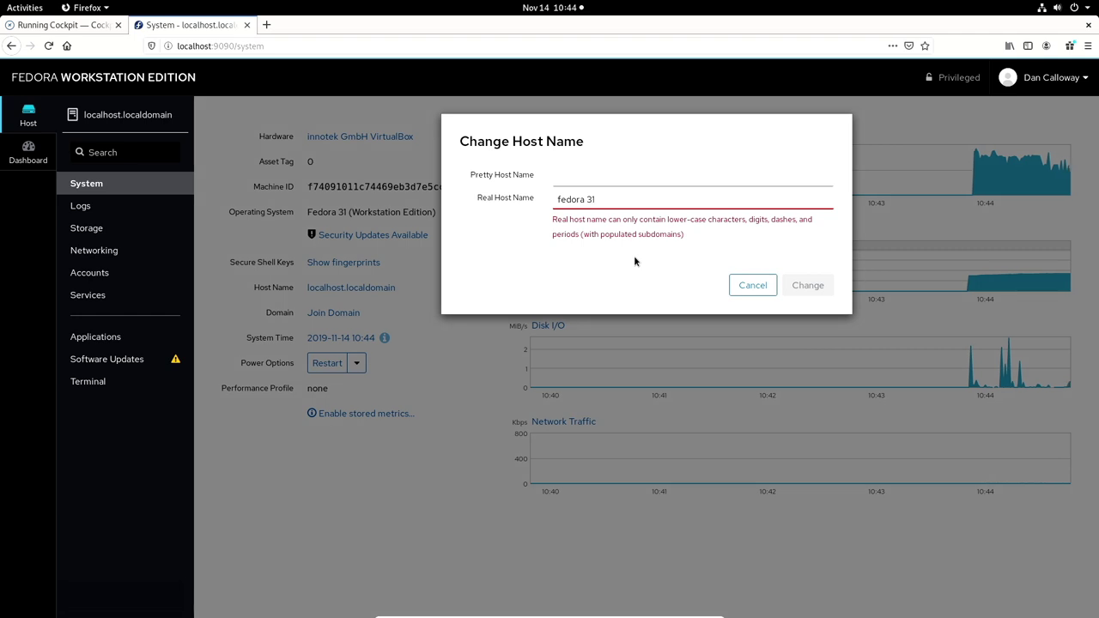
{"action": "key", "text": "BackSpace"}
{"action": "type", "text": "31"}
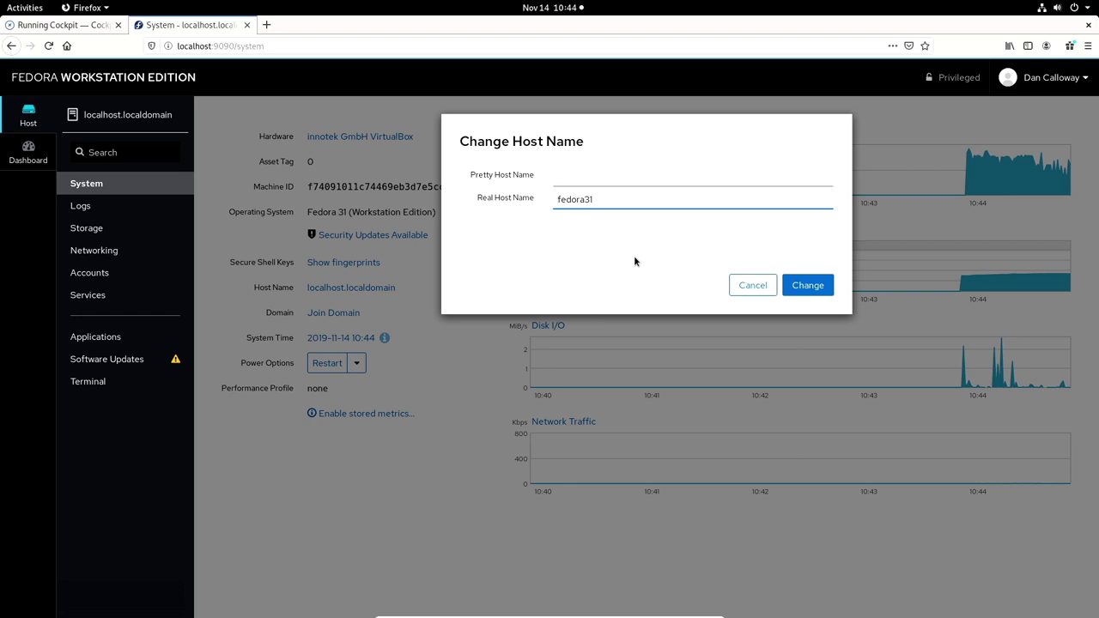
{"action": "type", "text": "ws."}
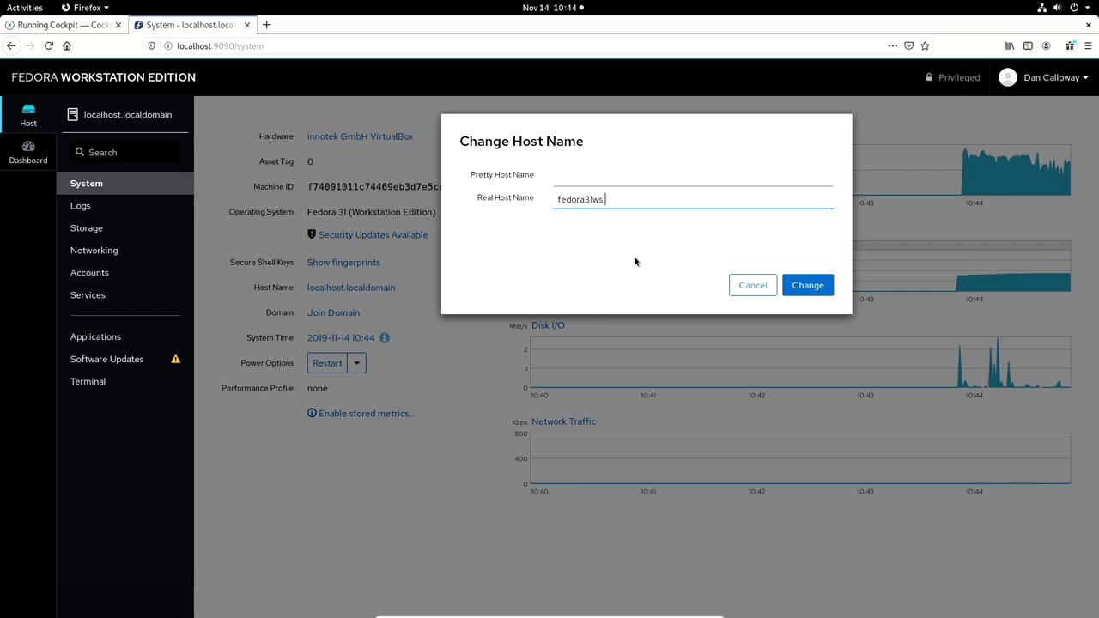
{"action": "type", "text": "lanlocal"}
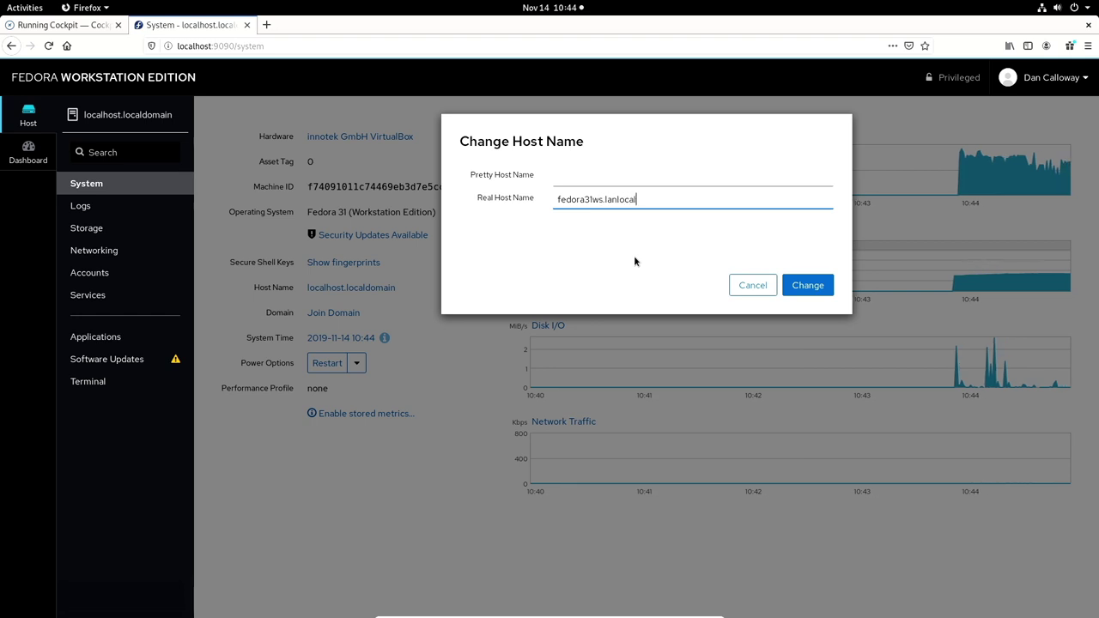
{"action": "type", "text": ".com"}
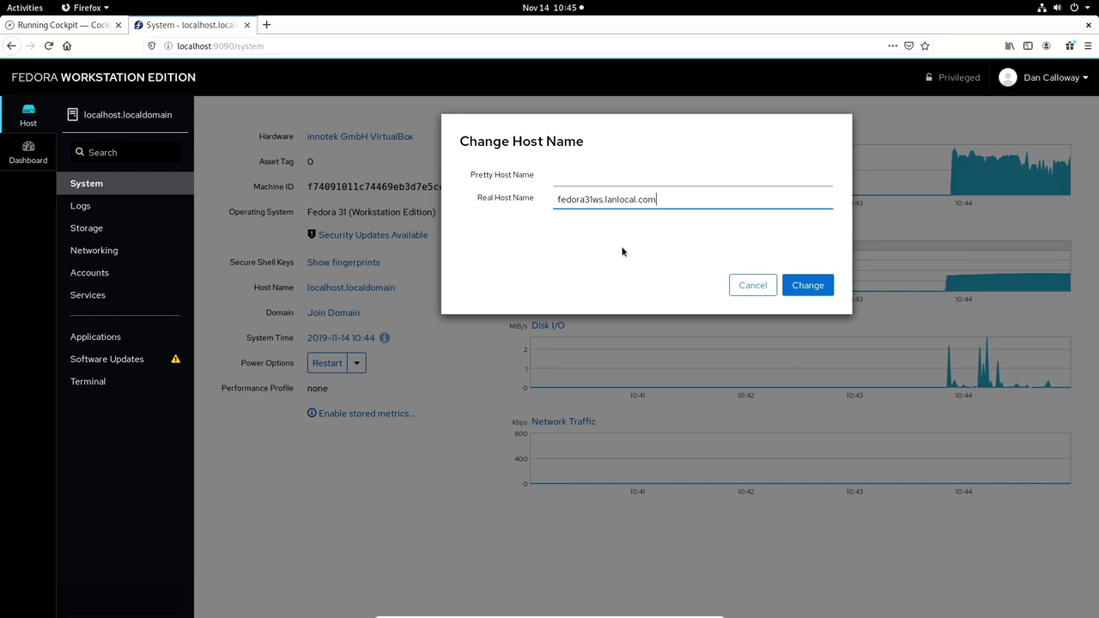
{"action": "left_click", "coordinate": [807, 285]}
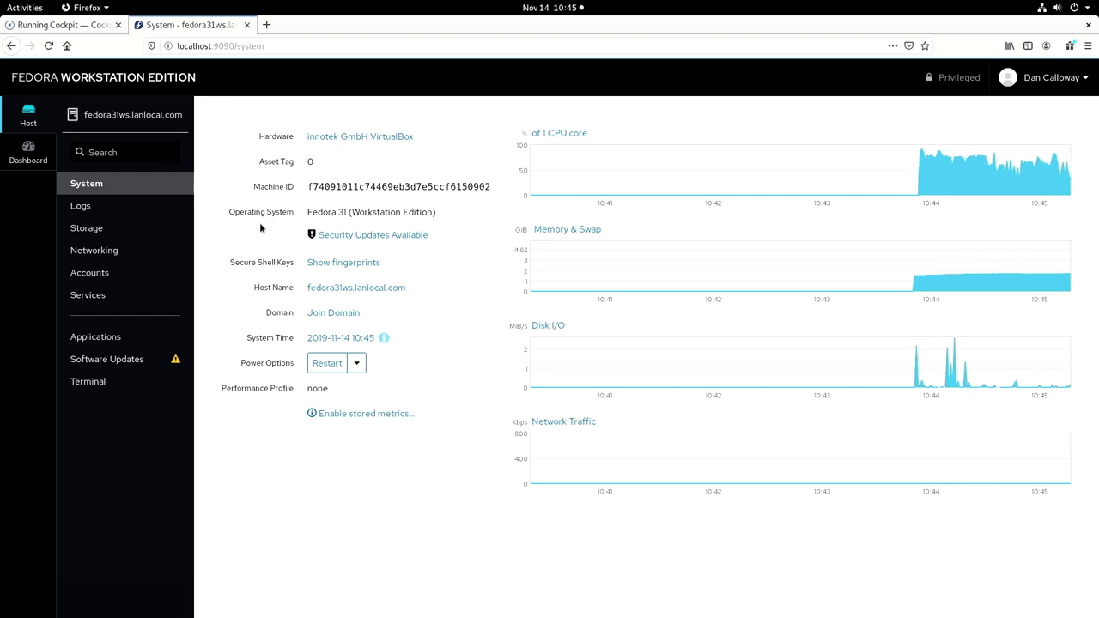
Step: Set the system's pretty host name to "Fedora 31 Workstation" and apply the change
{"action": "left_click", "coordinate": [335, 288]}
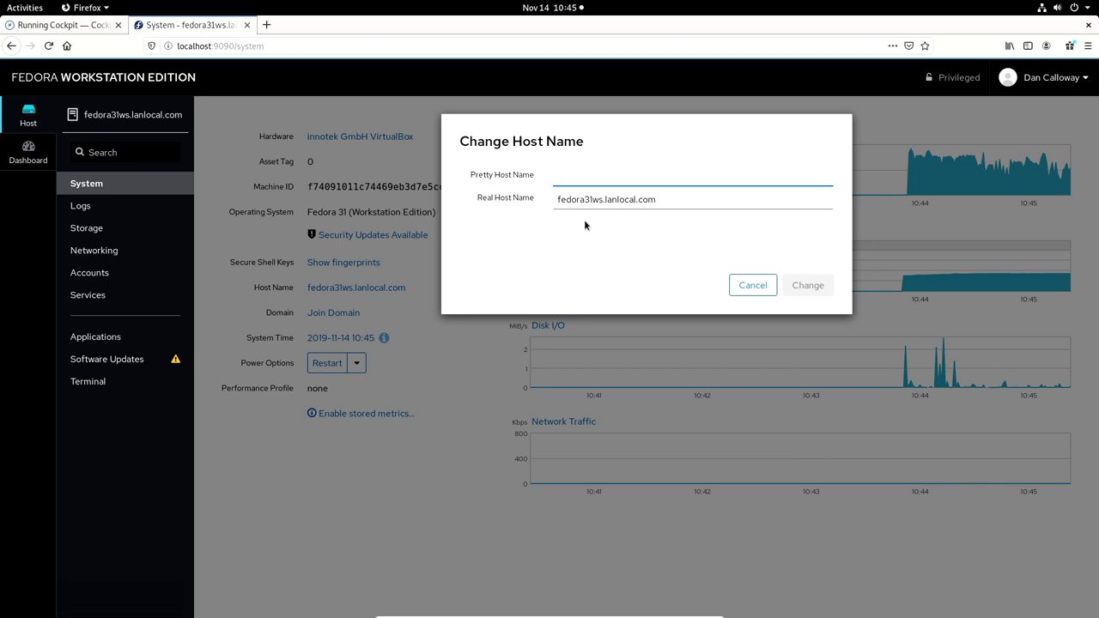
{"action": "type", "text": "Fe"}
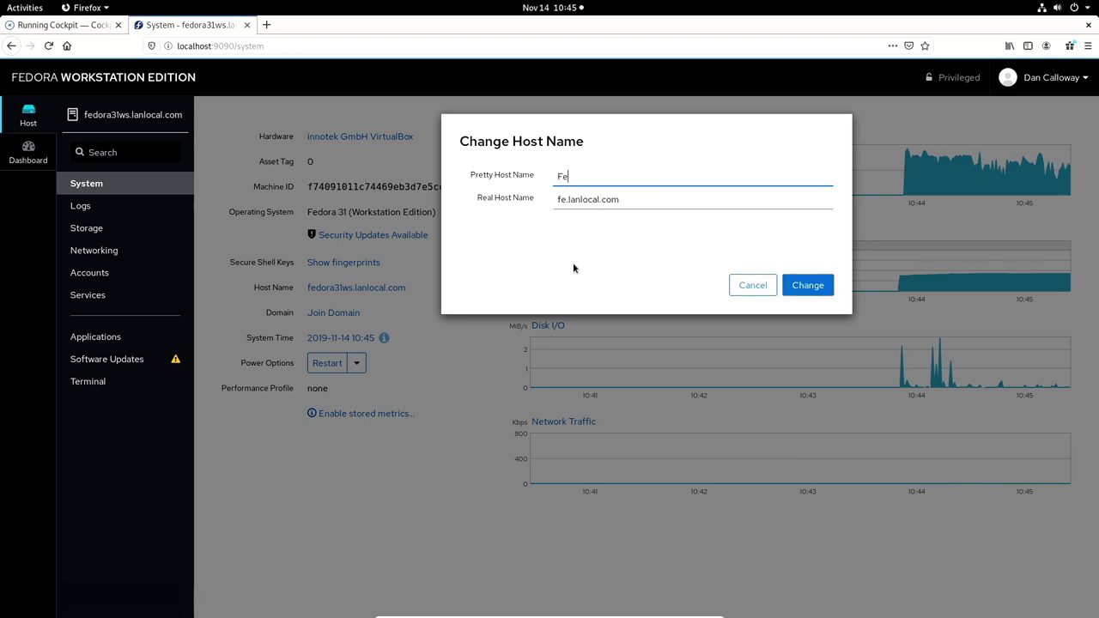
{"action": "type", "text": "dora 31 "}
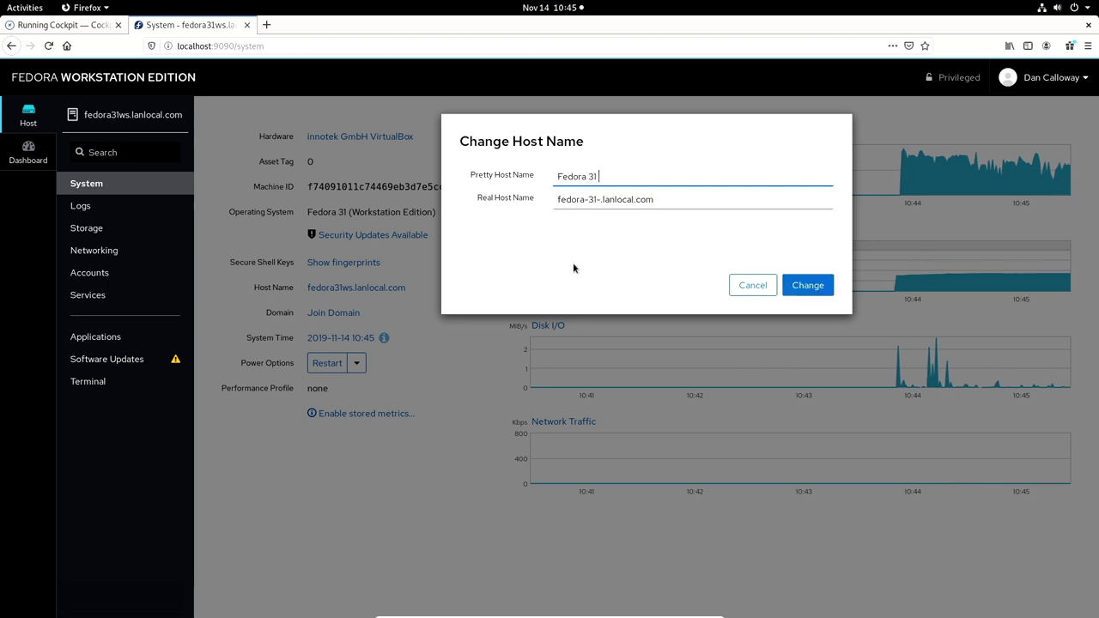
{"action": "type", "text": "Workstatoin"}
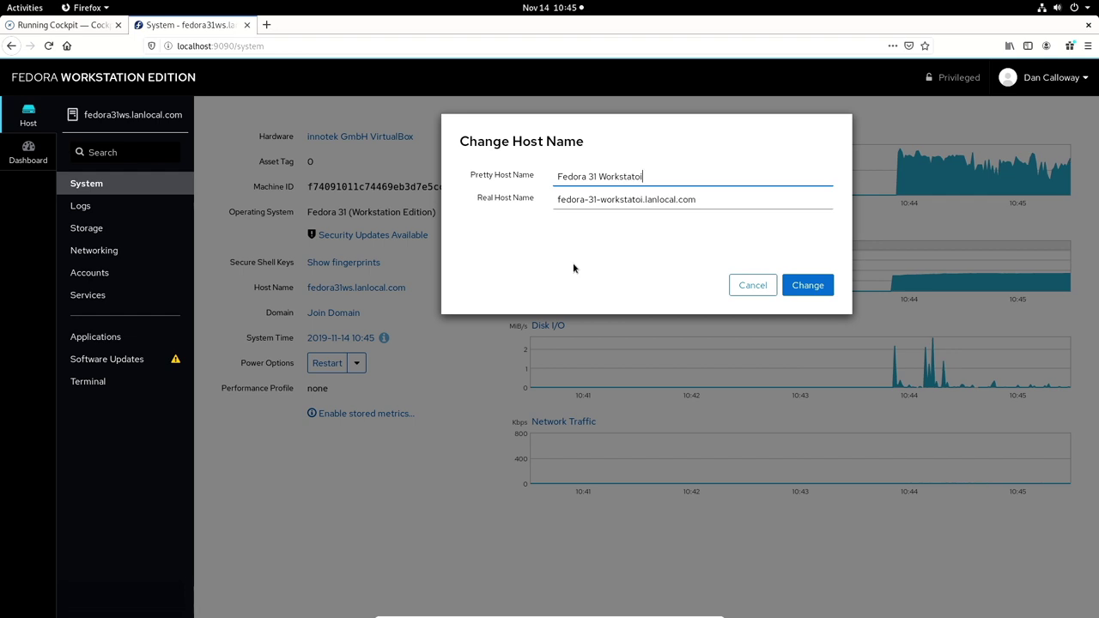
{"action": "key", "text": "BackSpace"}
{"action": "key", "text": "BackSpace"}
{"action": "key", "text": "BackSpace"}
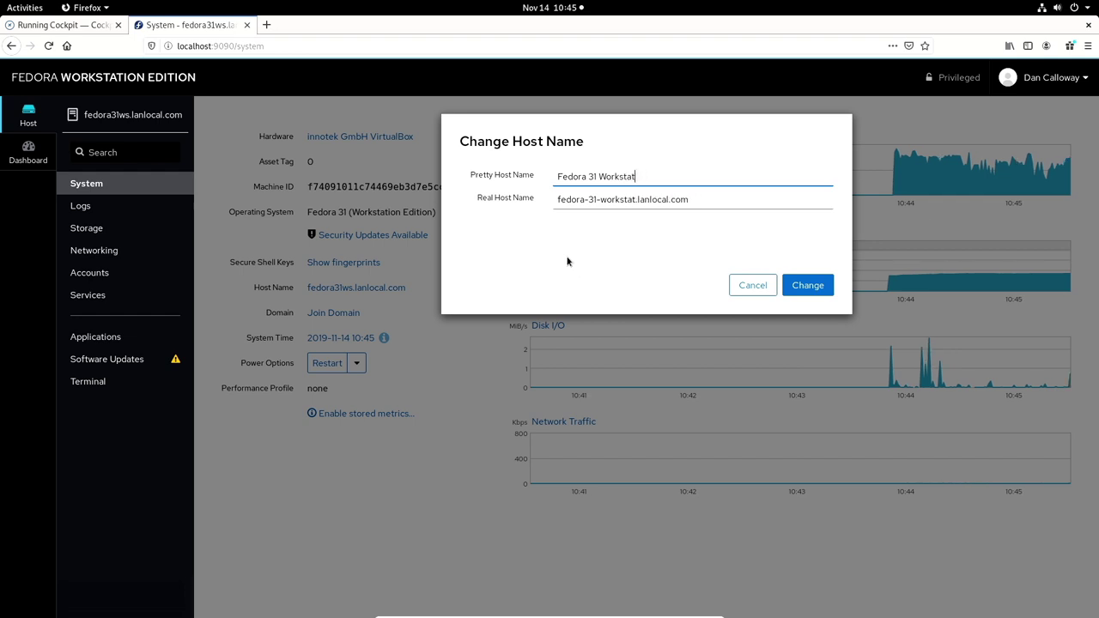
{"action": "type", "text": "ion"}
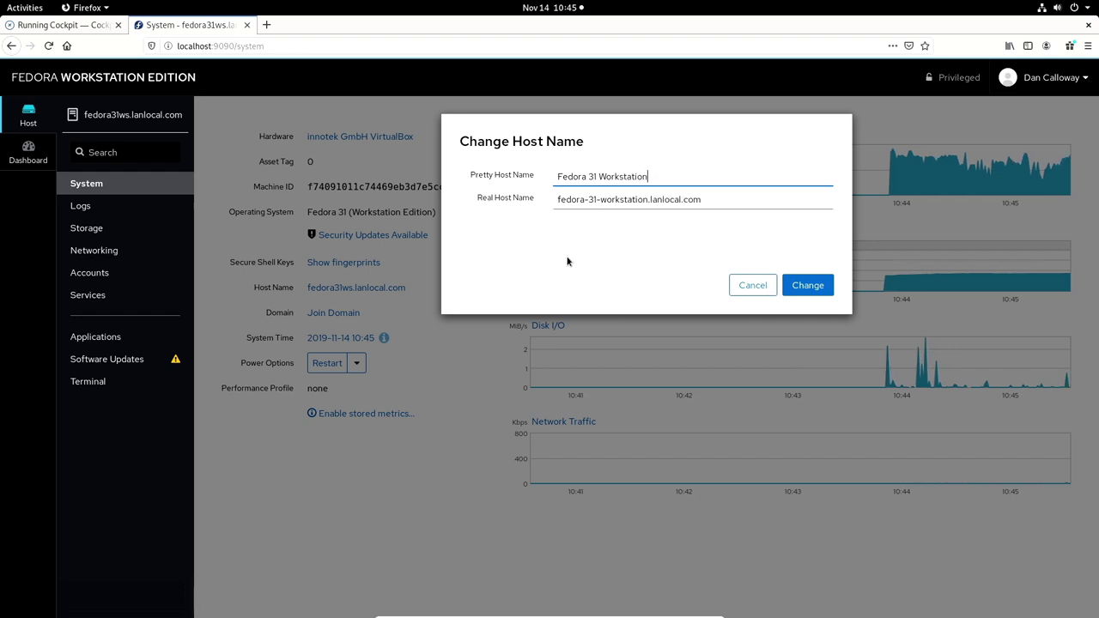
{"action": "left_click", "coordinate": [808, 285]}
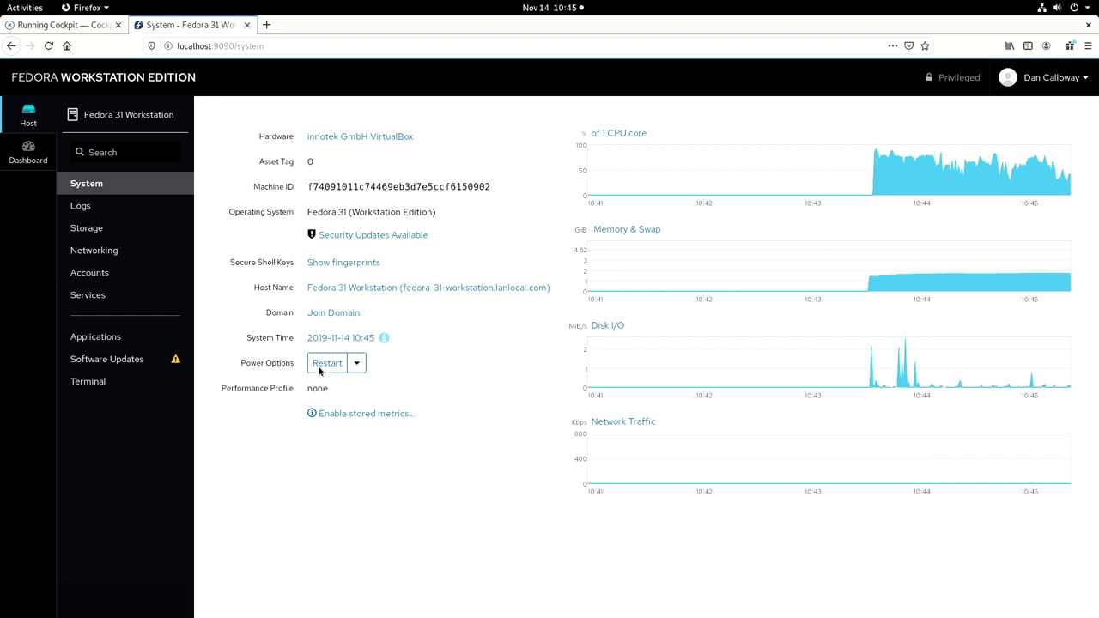
Step: Show the power options available for the system and dismiss them without choosing one
{"action": "left_click", "coordinate": [359, 365]}
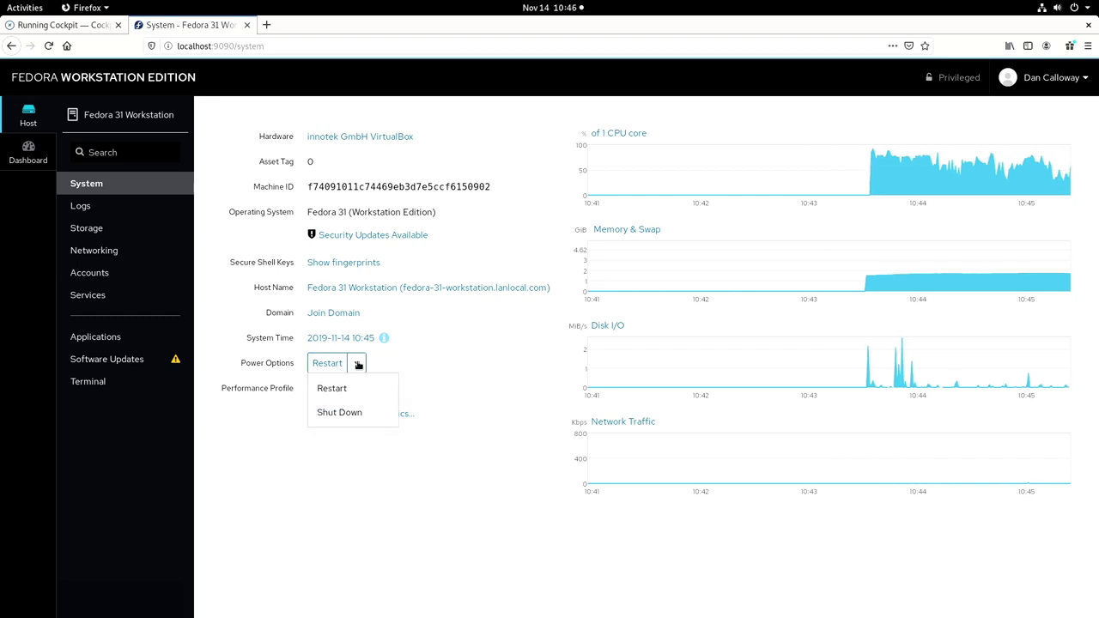
{"action": "left_click", "coordinate": [447, 388]}
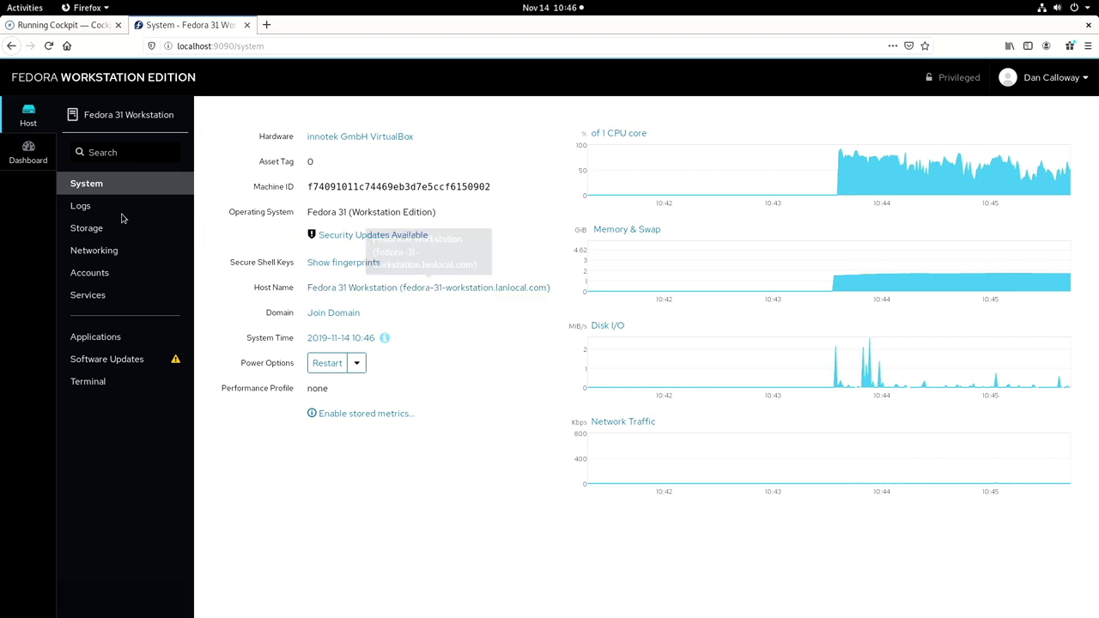
Step: Open the system logs and filter the entries by severity Error and above
{"action": "left_click", "coordinate": [34, 223]}
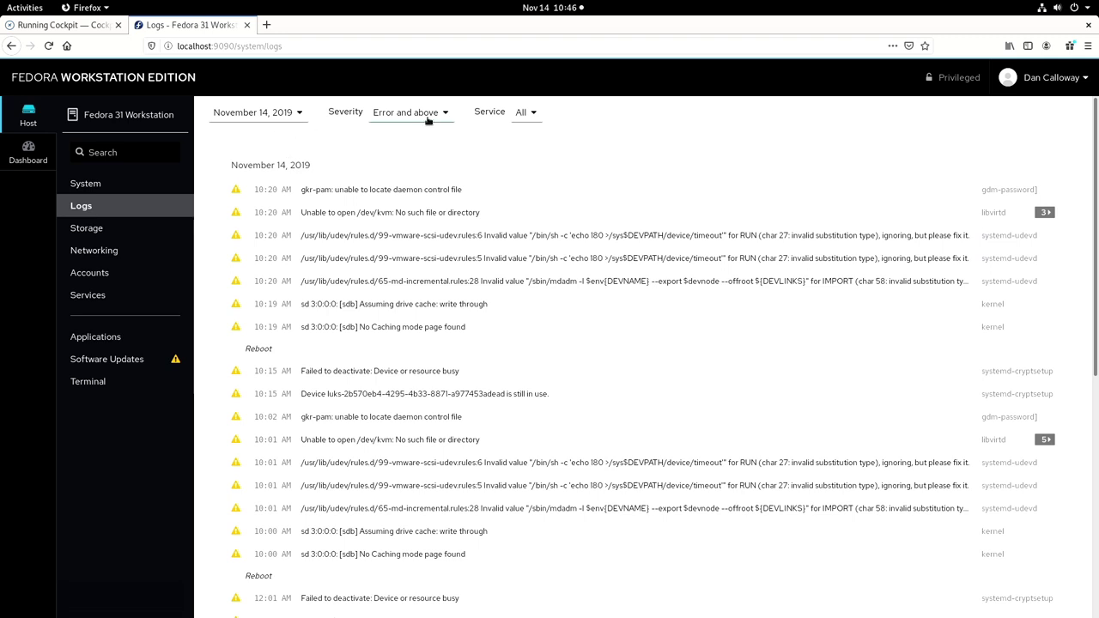
{"action": "left_click", "coordinate": [446, 116]}
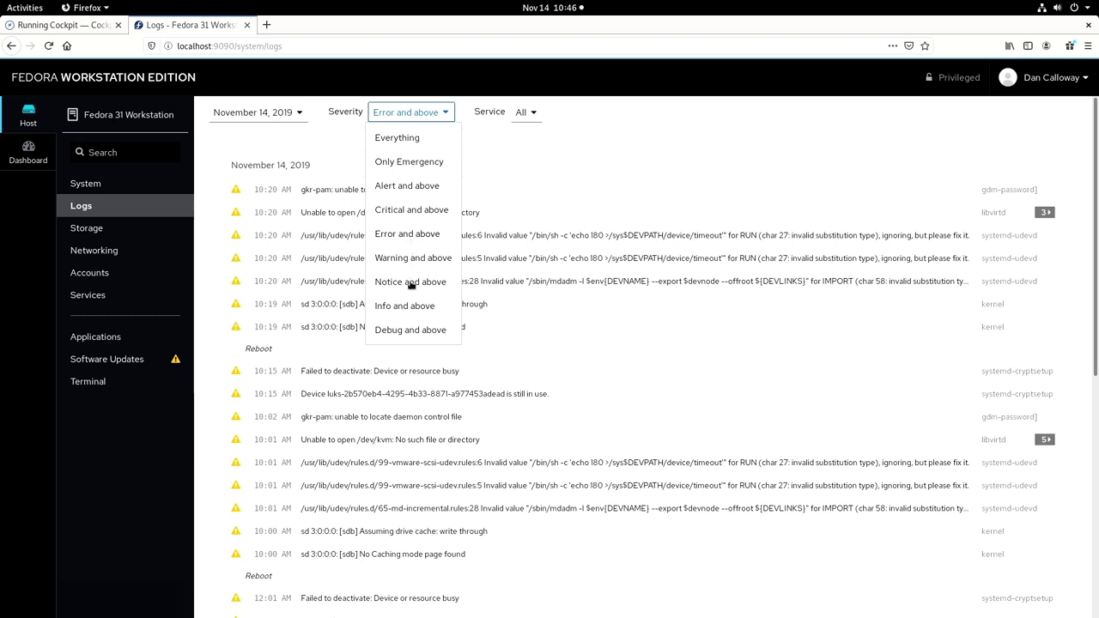
{"action": "left_click", "coordinate": [401, 233]}
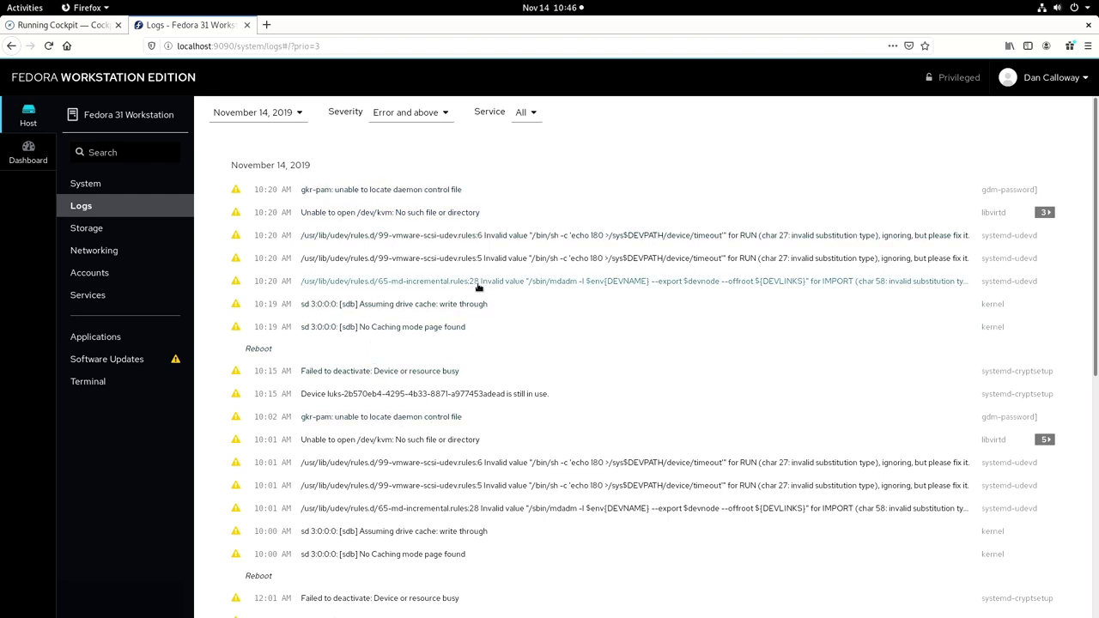
Step: Filter the log entries by the kernel service and reset the service filter to All
{"action": "left_click", "coordinate": [532, 115]}
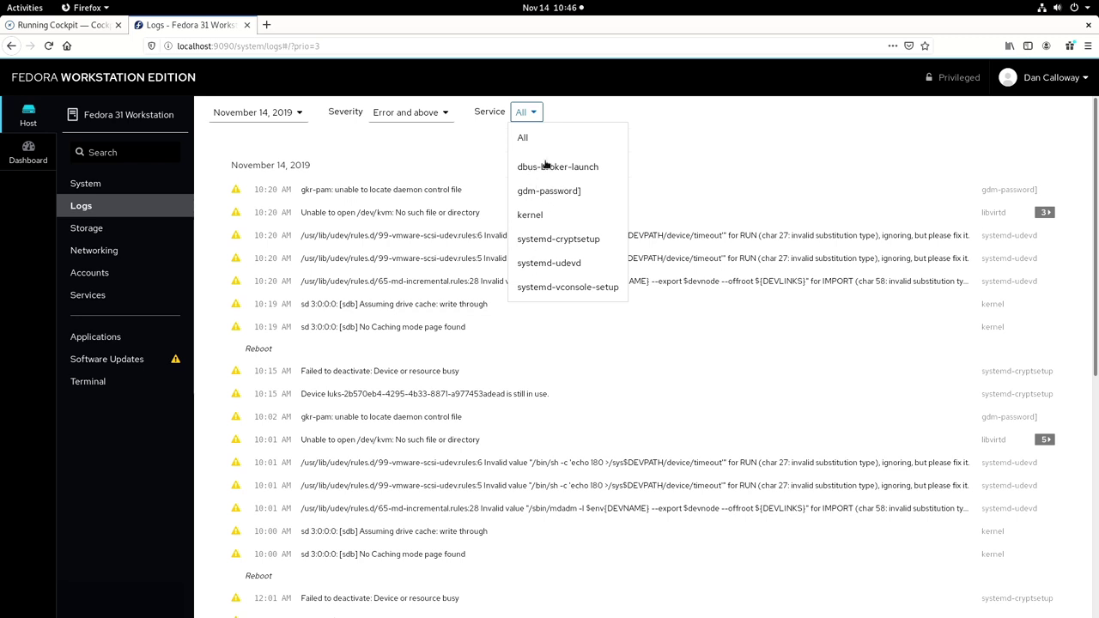
{"action": "left_click", "coordinate": [567, 215]}
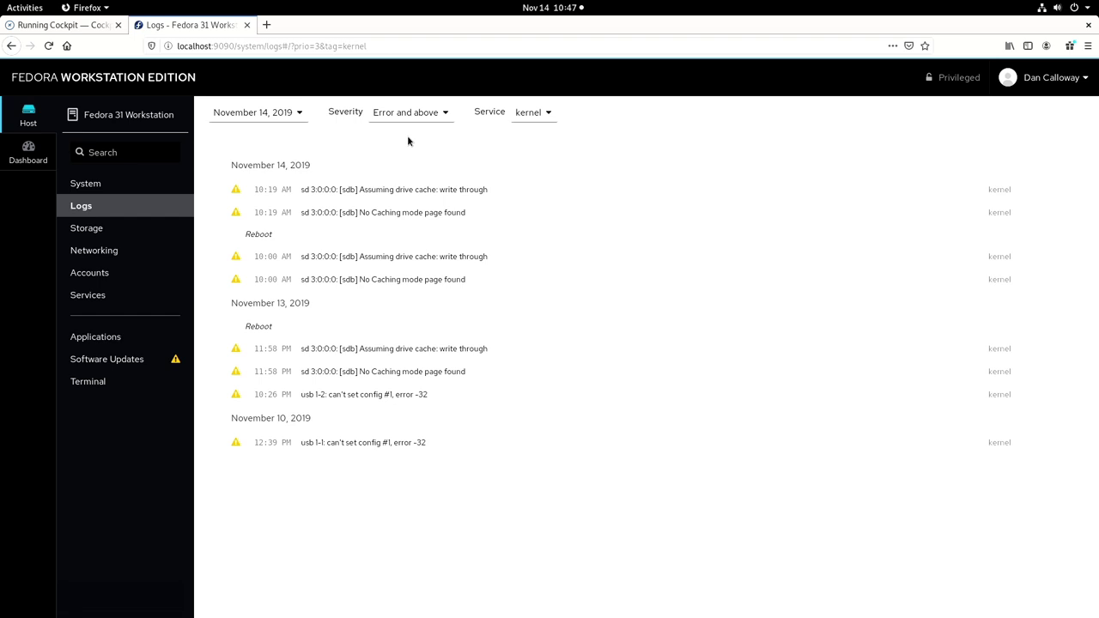
{"action": "left_click", "coordinate": [551, 115]}
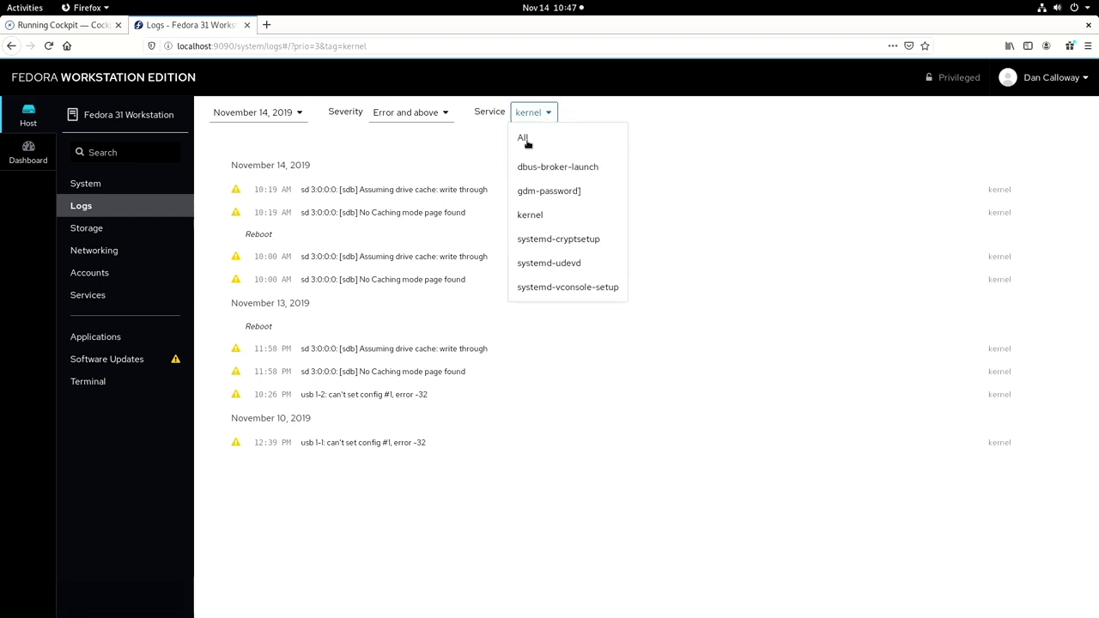
{"action": "left_click", "coordinate": [524, 139]}
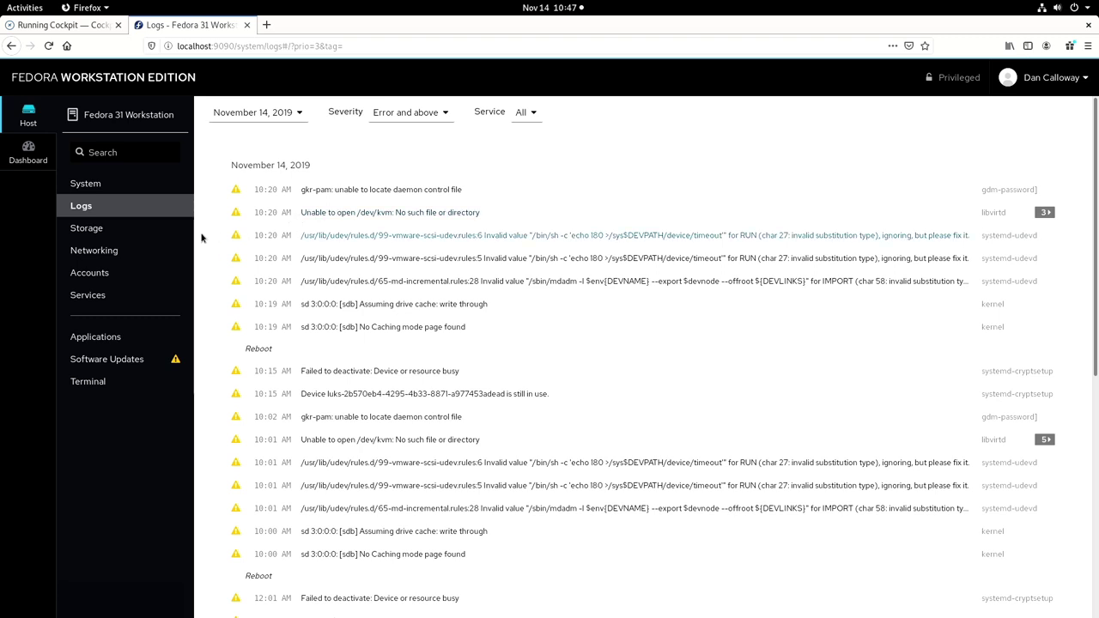
Step: Review the storage overview with its filesystems and logs, and open the RAID device creation form, cancelling it without creating anything
{"action": "left_click", "coordinate": [105, 230]}
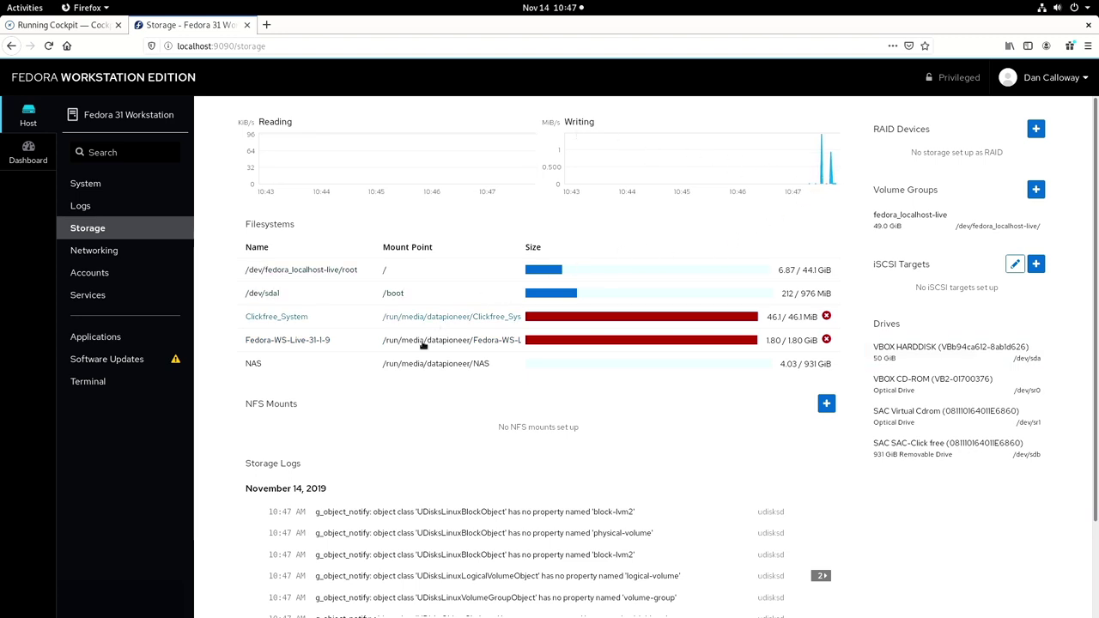
{"action": "scroll", "coordinate": [395, 458], "scroll_direction": "down", "scroll_amount": 2}
{"action": "scroll", "coordinate": [395, 464], "scroll_direction": "down", "scroll_amount": 1}
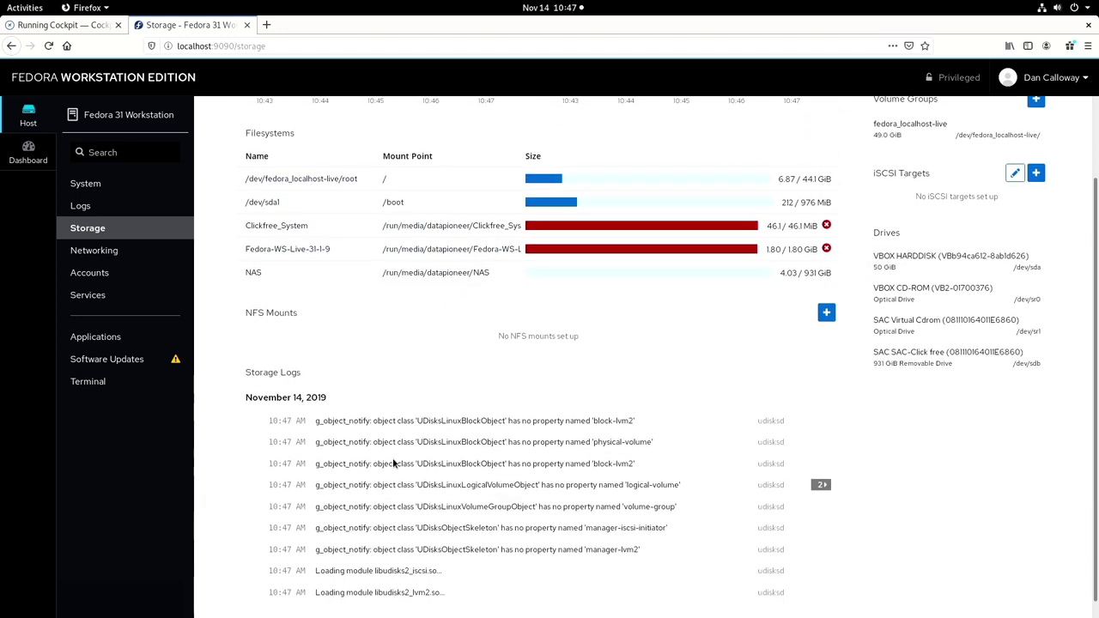
{"action": "scroll", "coordinate": [395, 464], "scroll_direction": "up", "scroll_amount": 3}
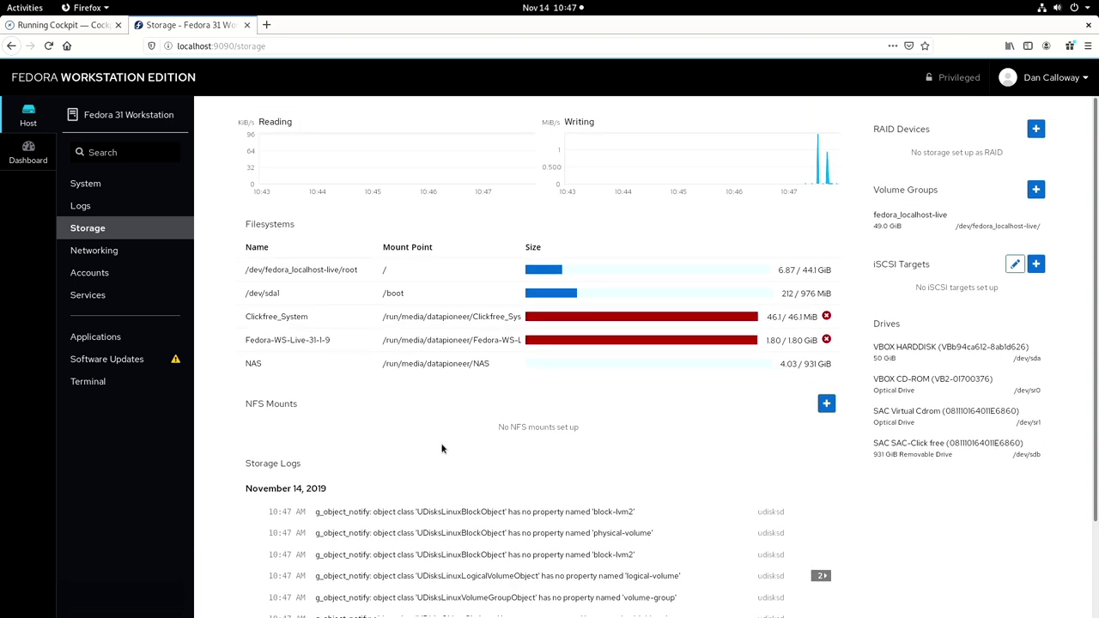
{"action": "left_click", "coordinate": [1038, 129]}
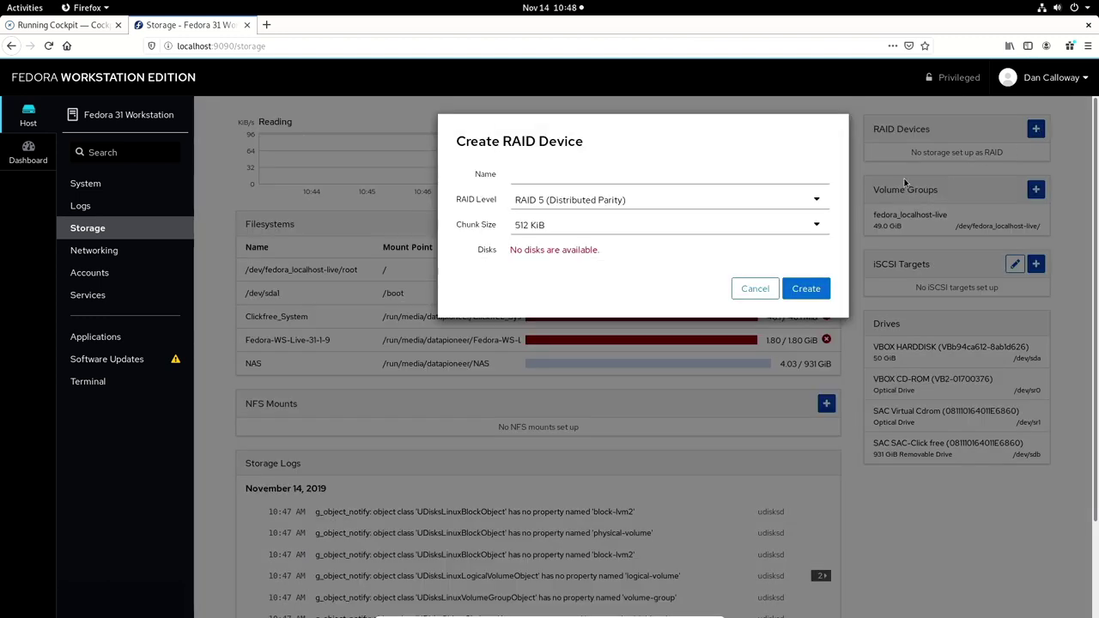
{"action": "left_click", "coordinate": [755, 286]}
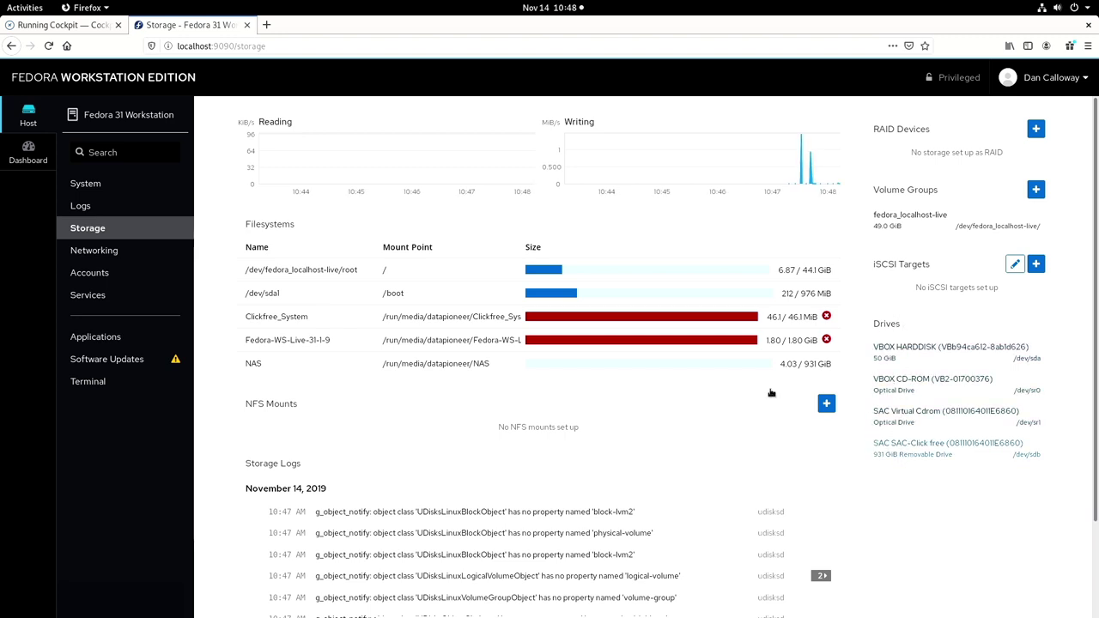
Step: Review the networking overview, including the firewall, interfaces and networking logs
{"action": "left_click", "coordinate": [110, 256]}
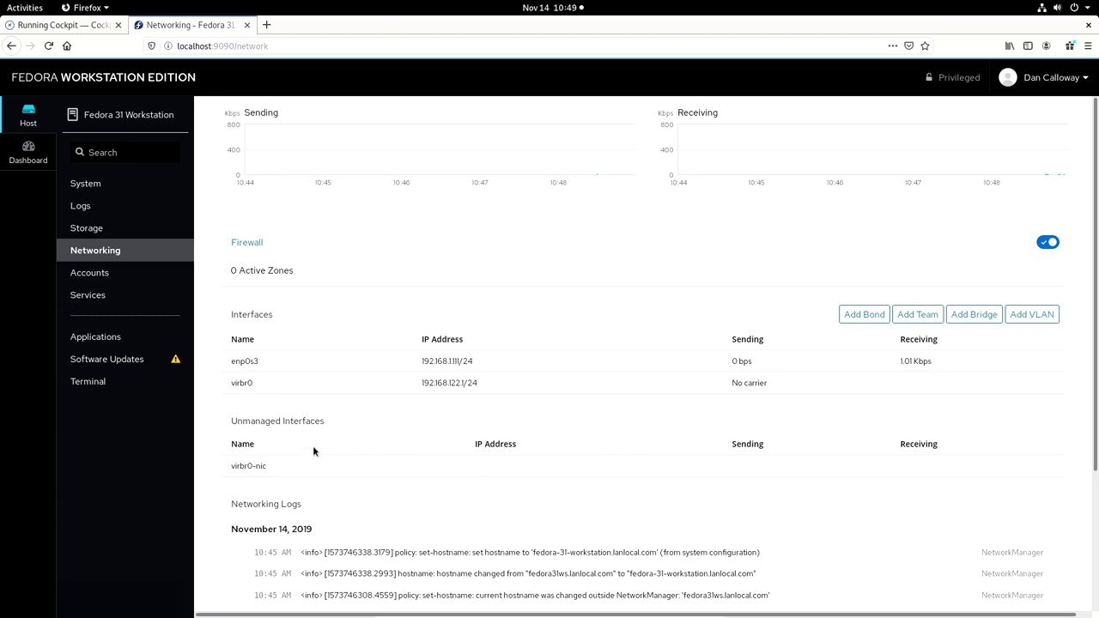
{"action": "scroll", "coordinate": [312, 448], "scroll_direction": "down", "scroll_amount": 1}
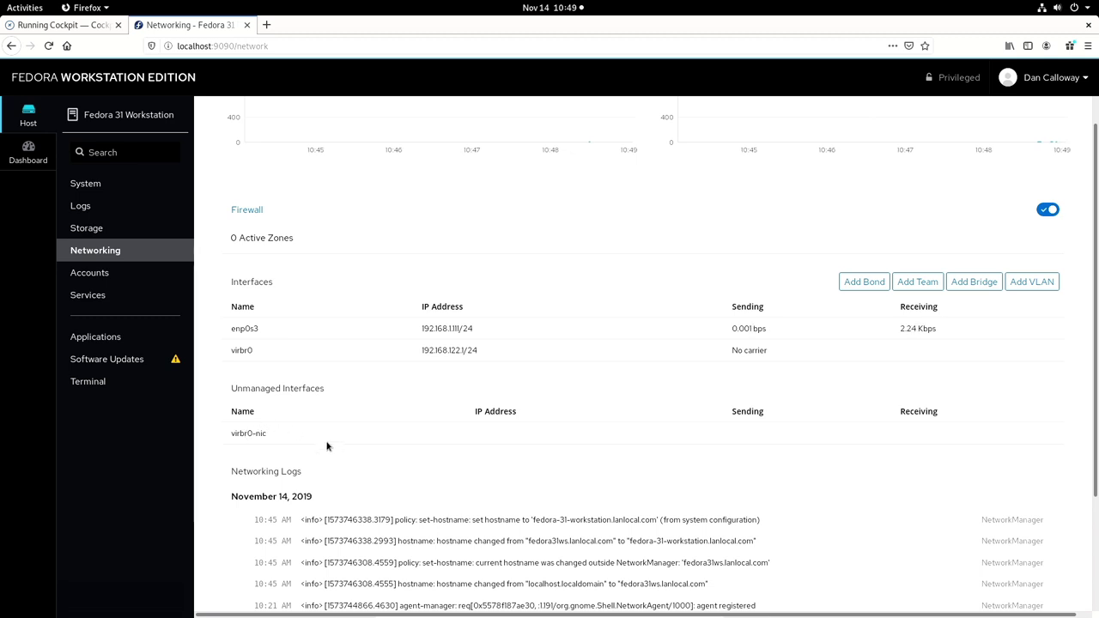
{"action": "scroll", "coordinate": [326, 446], "scroll_direction": "down", "scroll_amount": 1}
{"action": "scroll", "coordinate": [327, 455], "scroll_direction": "down", "scroll_amount": 3}
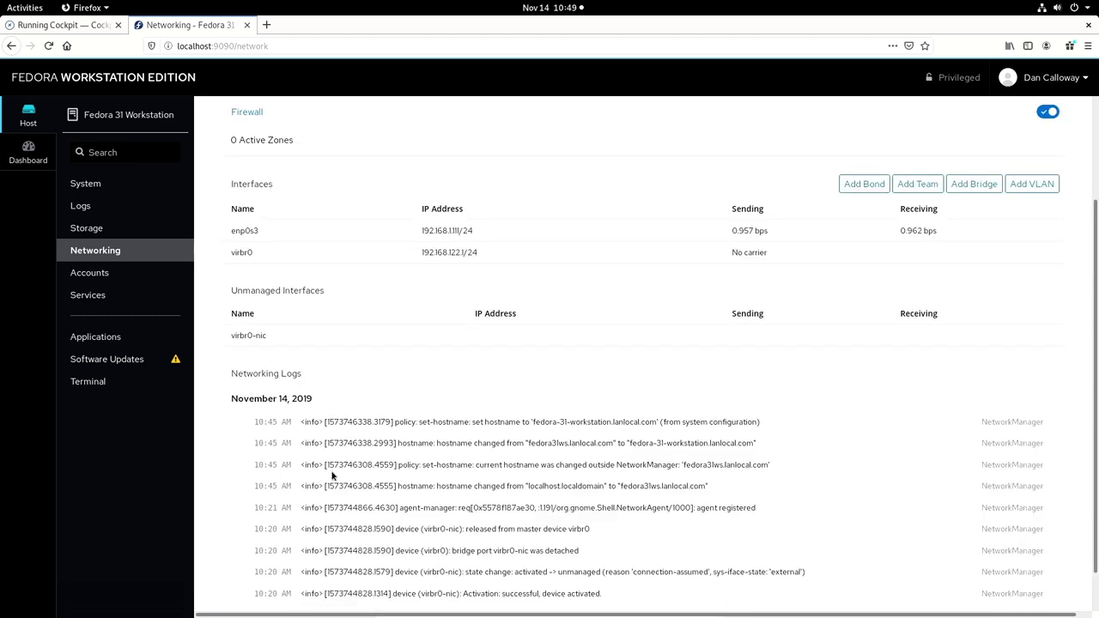
{"action": "scroll", "coordinate": [330, 471], "scroll_direction": "up", "scroll_amount": 4}
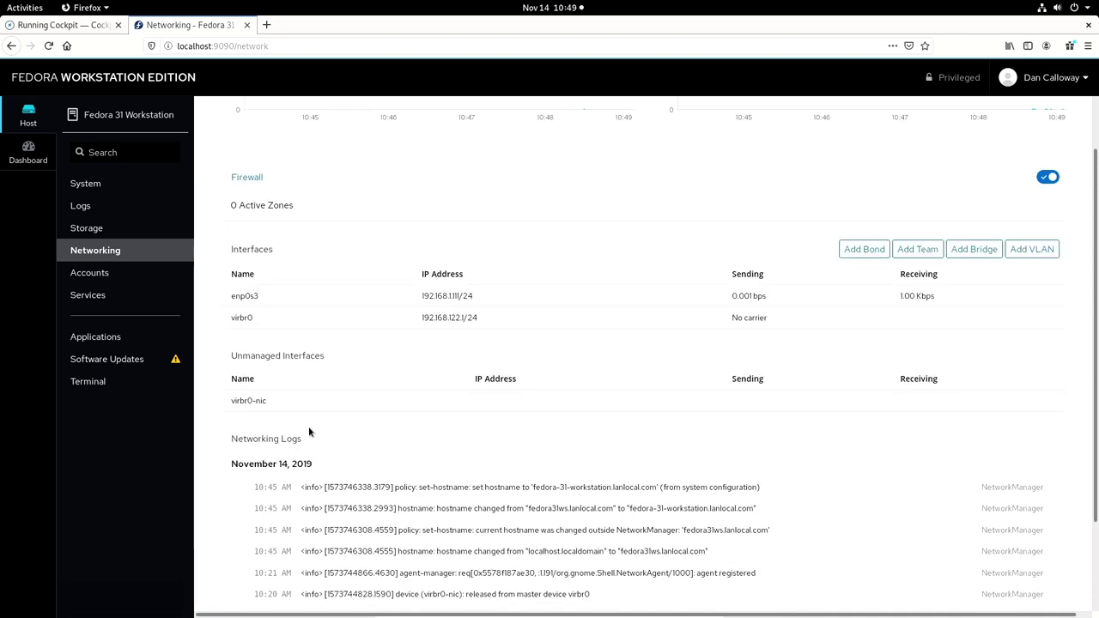
Step: View the user accounts overview and browse the system services with their state and automatic startup settings
{"action": "left_click", "coordinate": [79, 271]}
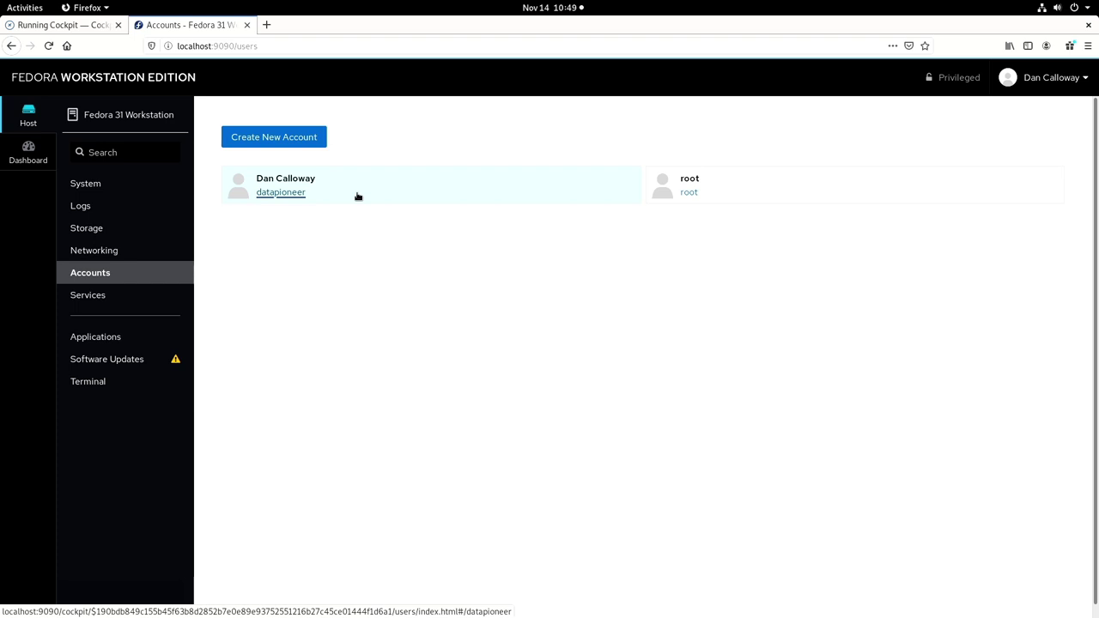
{"action": "left_click", "coordinate": [99, 298]}
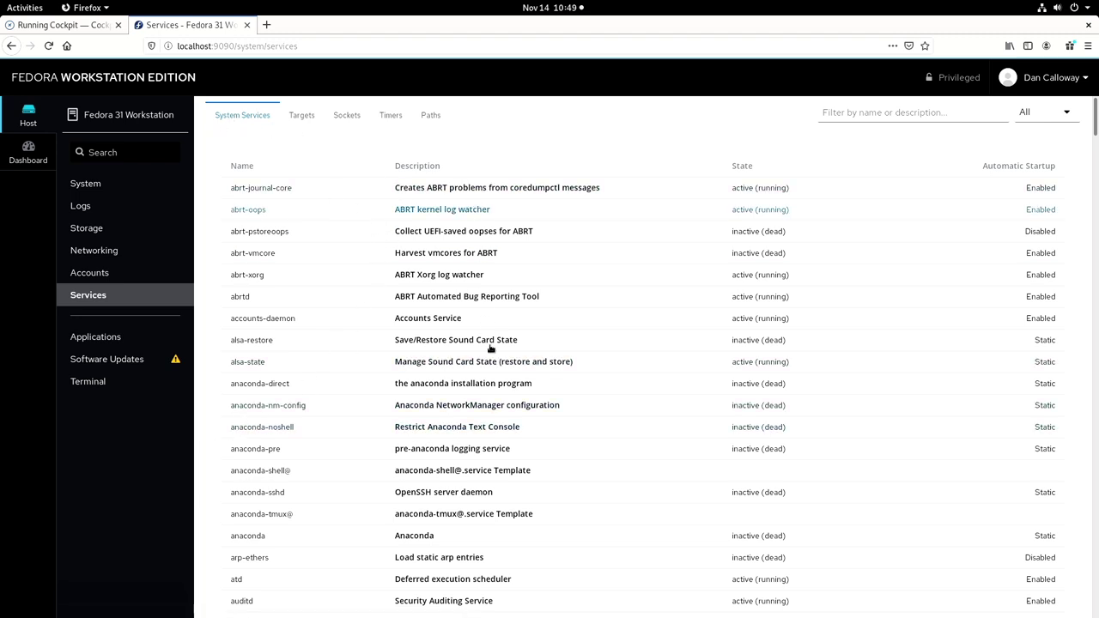
{"action": "scroll", "coordinate": [503, 471], "scroll_direction": "down", "scroll_amount": 2}
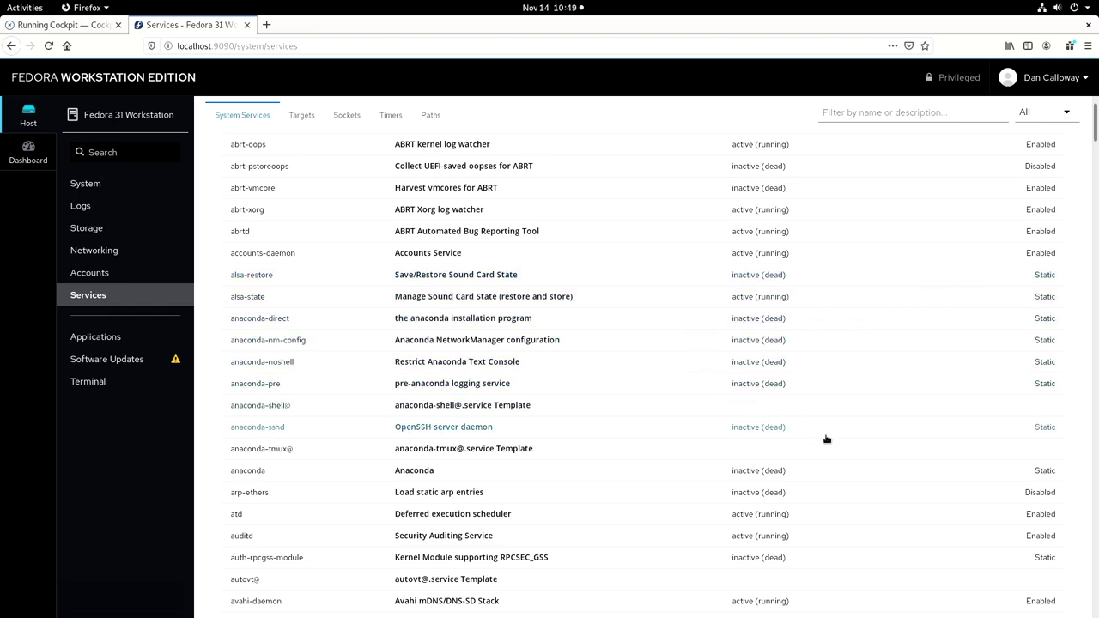
{"action": "scroll", "coordinate": [864, 464], "scroll_direction": "down", "scroll_amount": 2}
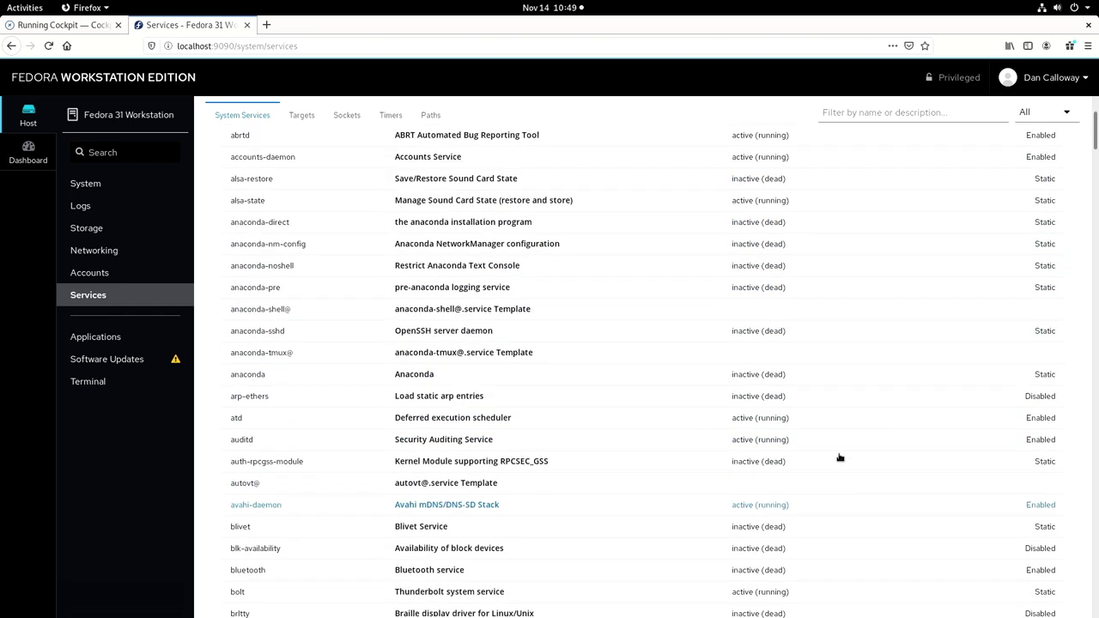
{"action": "scroll", "coordinate": [840, 457], "scroll_direction": "up", "scroll_amount": 4}
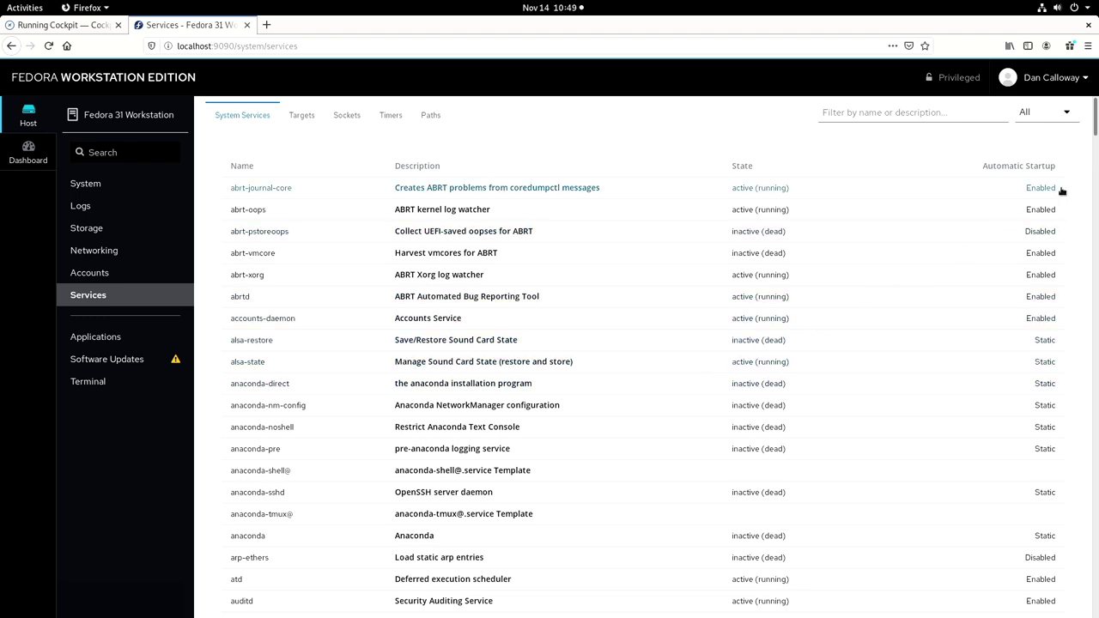
Step: Install the Diagnostic Reports application and open its page
{"action": "left_click", "coordinate": [122, 338]}
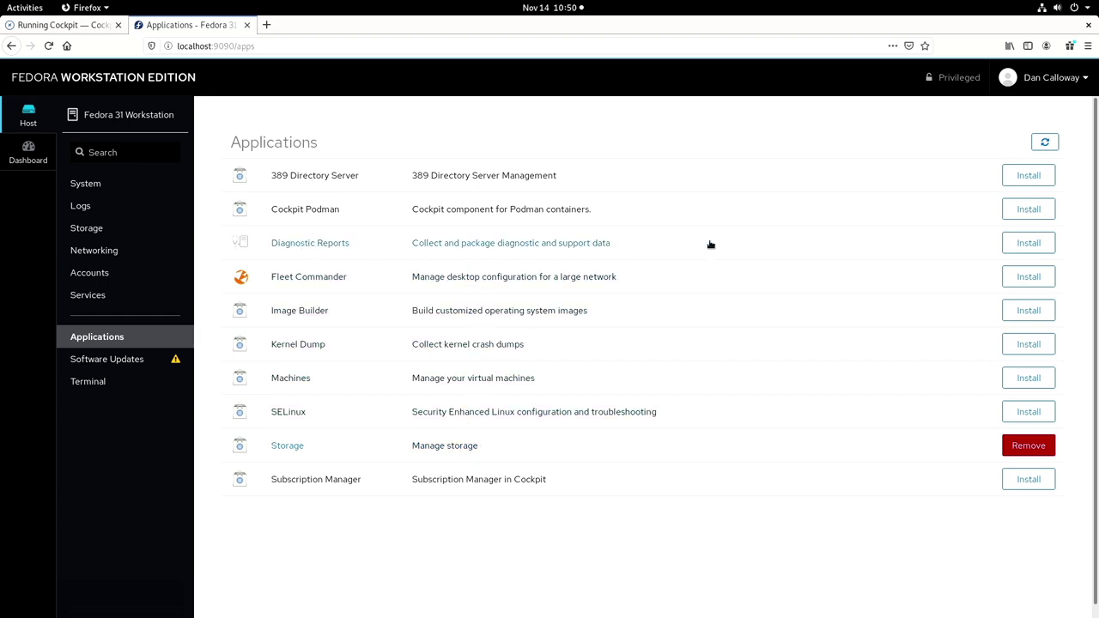
{"action": "left_click", "coordinate": [1029, 244]}
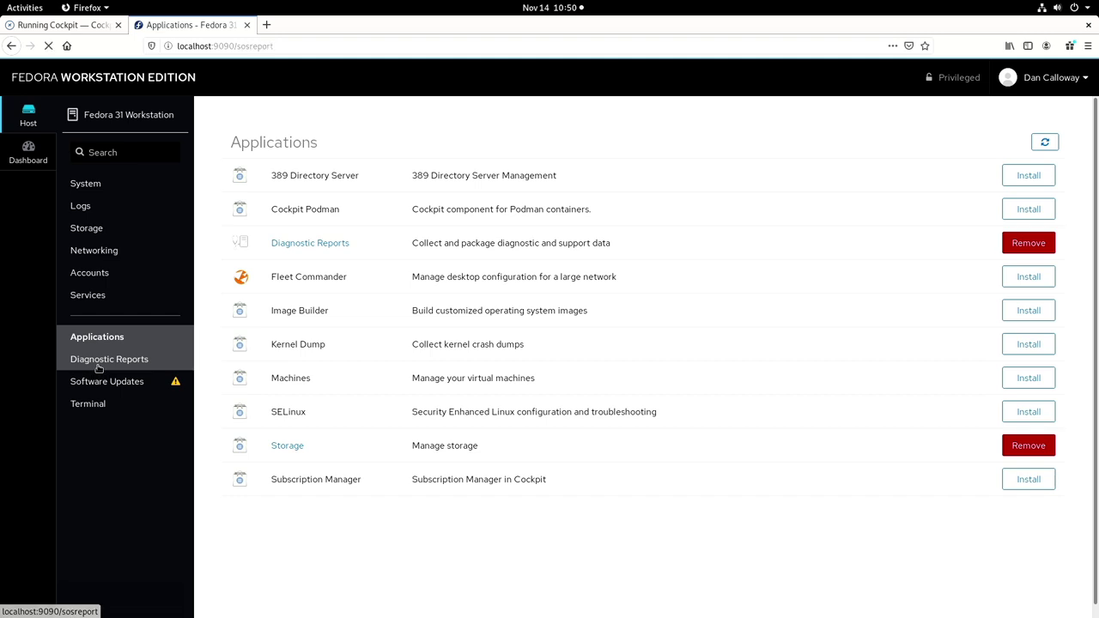
{"action": "left_click", "coordinate": [99, 367]}
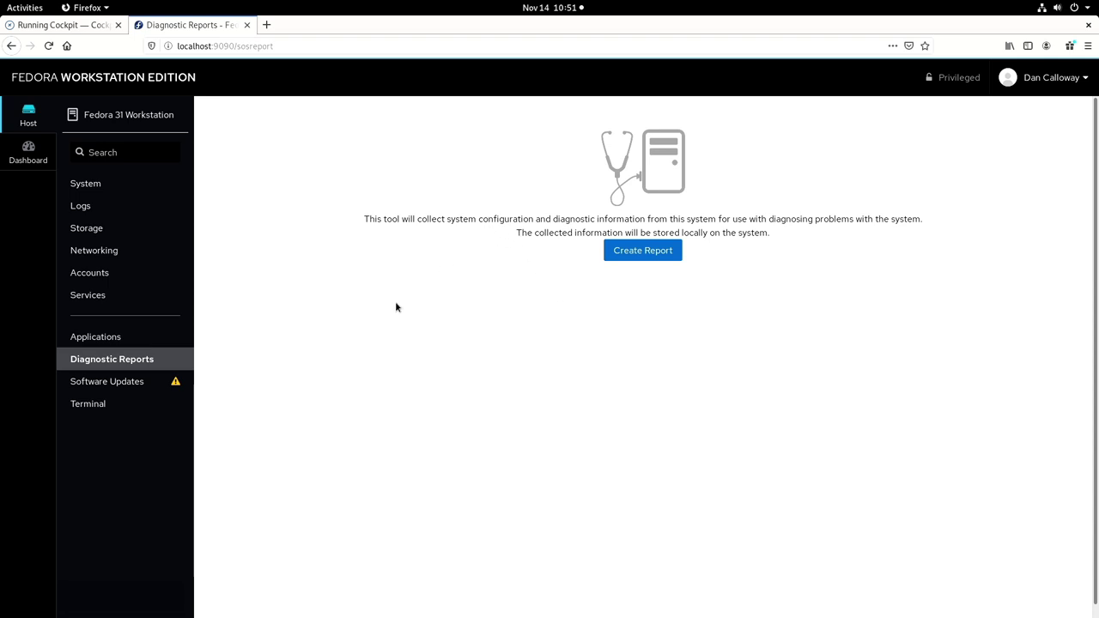
Step: Turn on Automatic Updates for the host's software, installing the required dnf-automatic package
{"action": "left_click", "coordinate": [108, 386]}
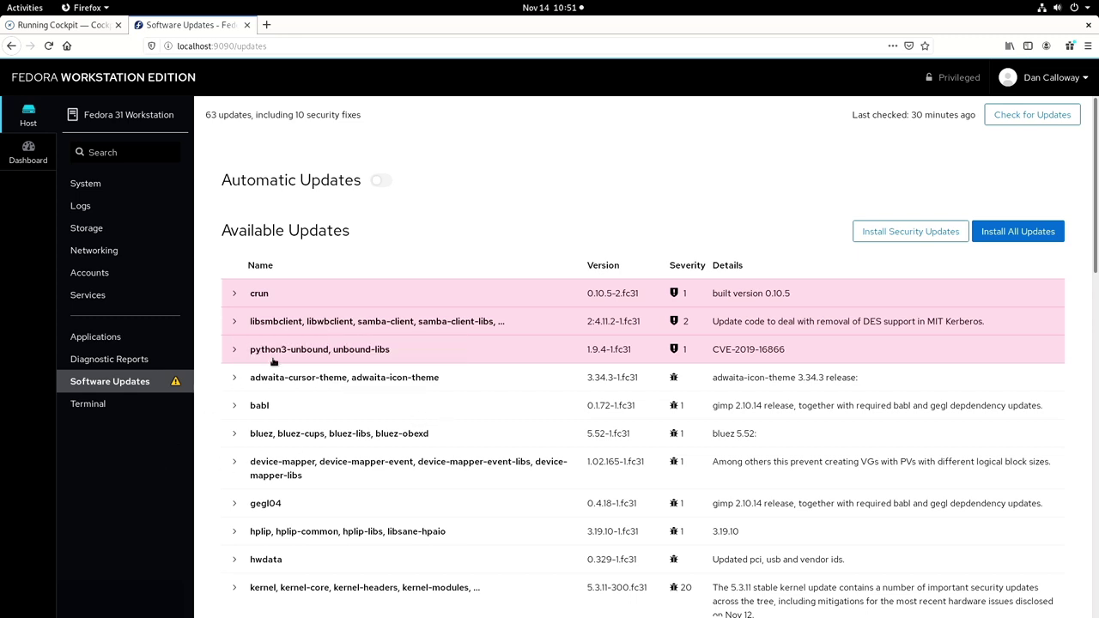
{"action": "left_click", "coordinate": [378, 182]}
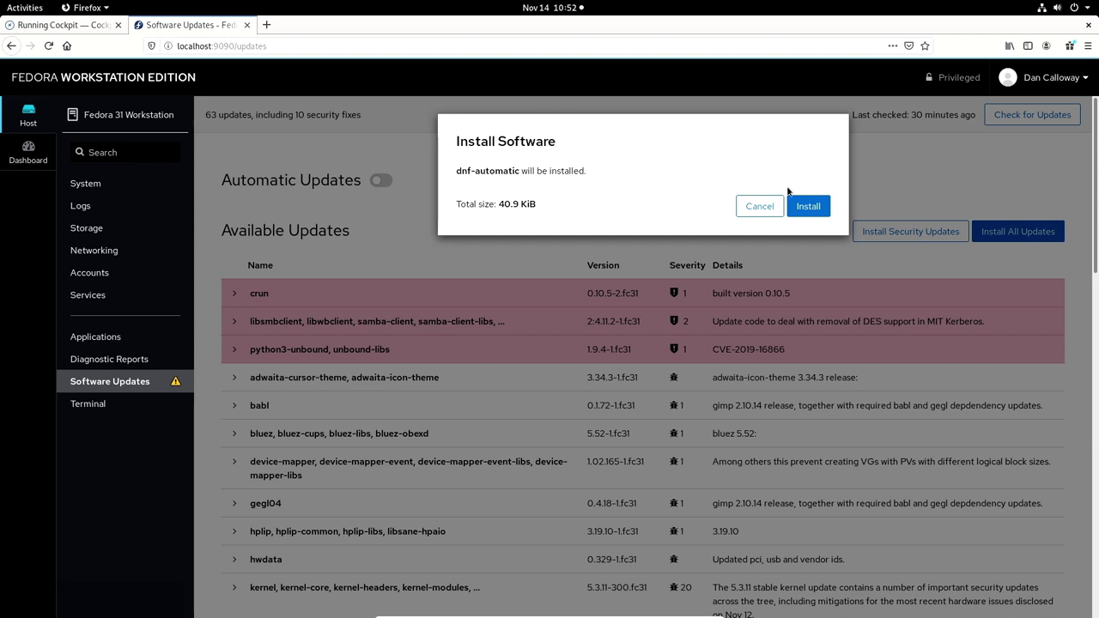
{"action": "left_click", "coordinate": [814, 209]}
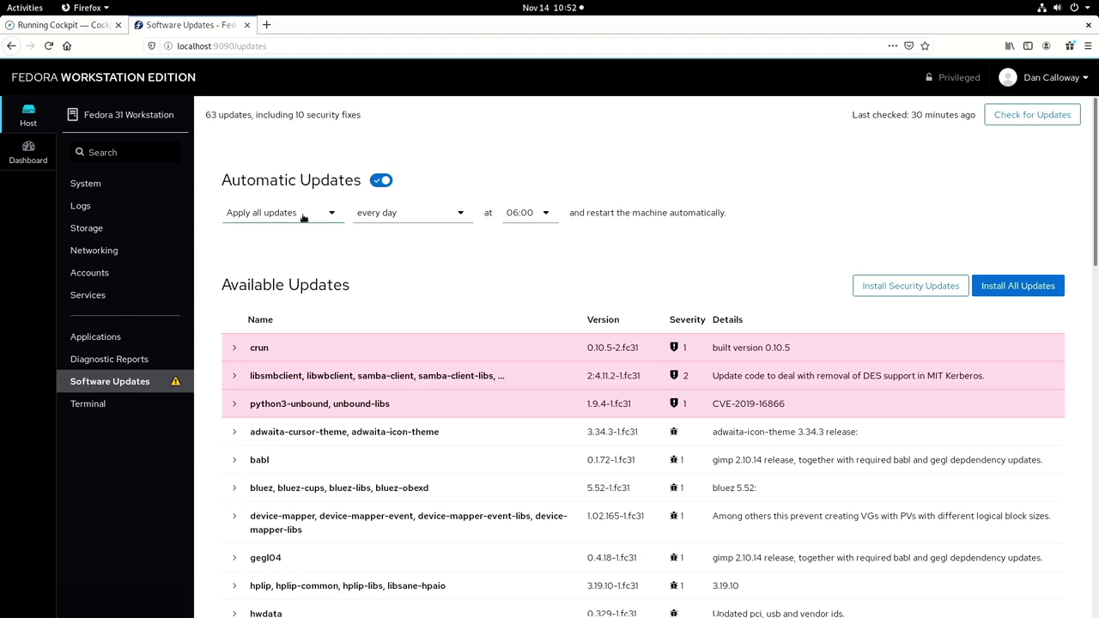
Step: Schedule the automatic updates to apply security updates every day at 03:00
{"action": "left_click", "coordinate": [332, 218]}
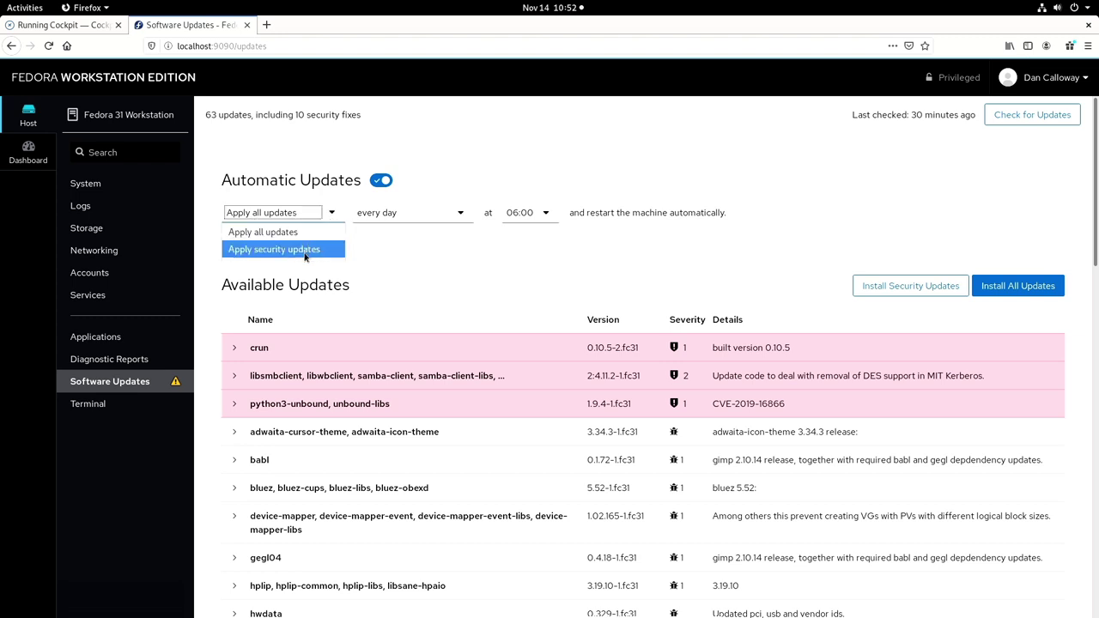
{"action": "left_click", "coordinate": [305, 251]}
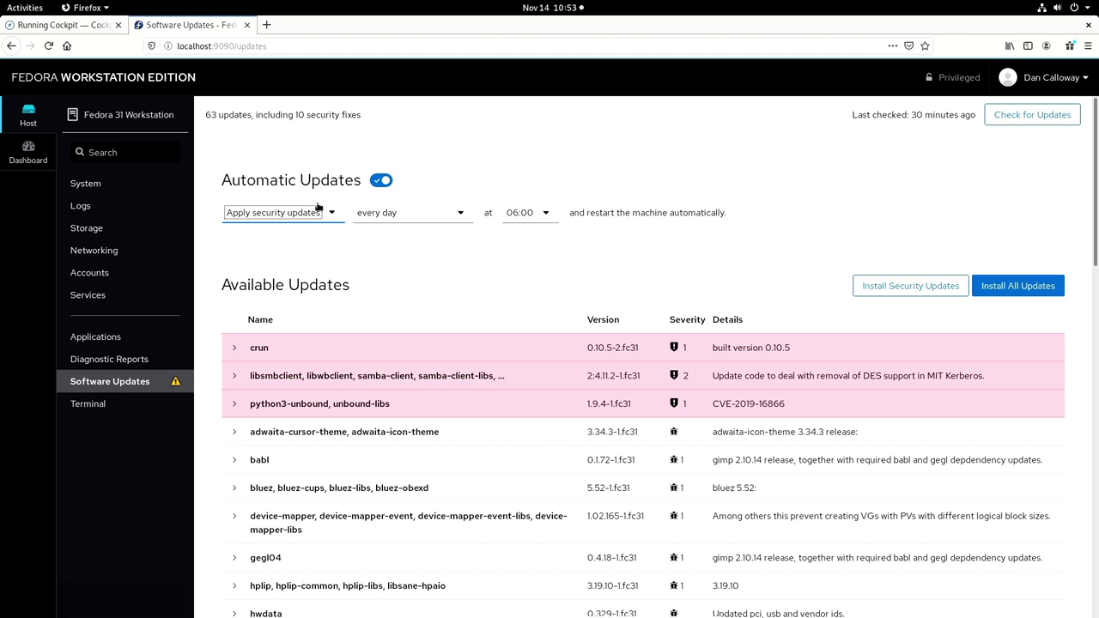
{"action": "left_click", "coordinate": [460, 215]}
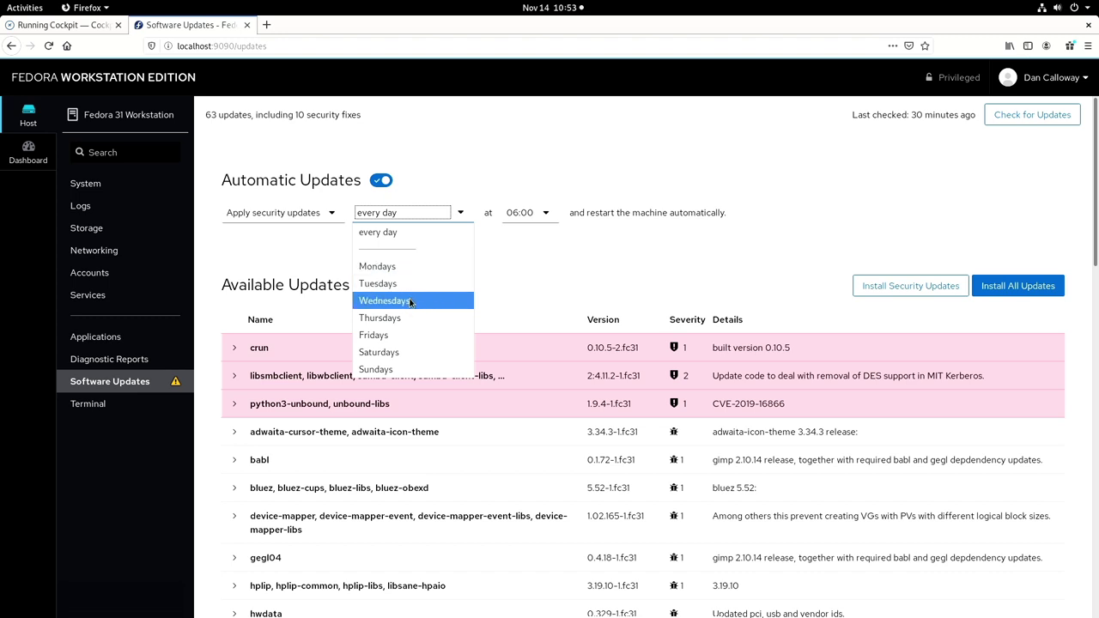
{"action": "left_click", "coordinate": [543, 293]}
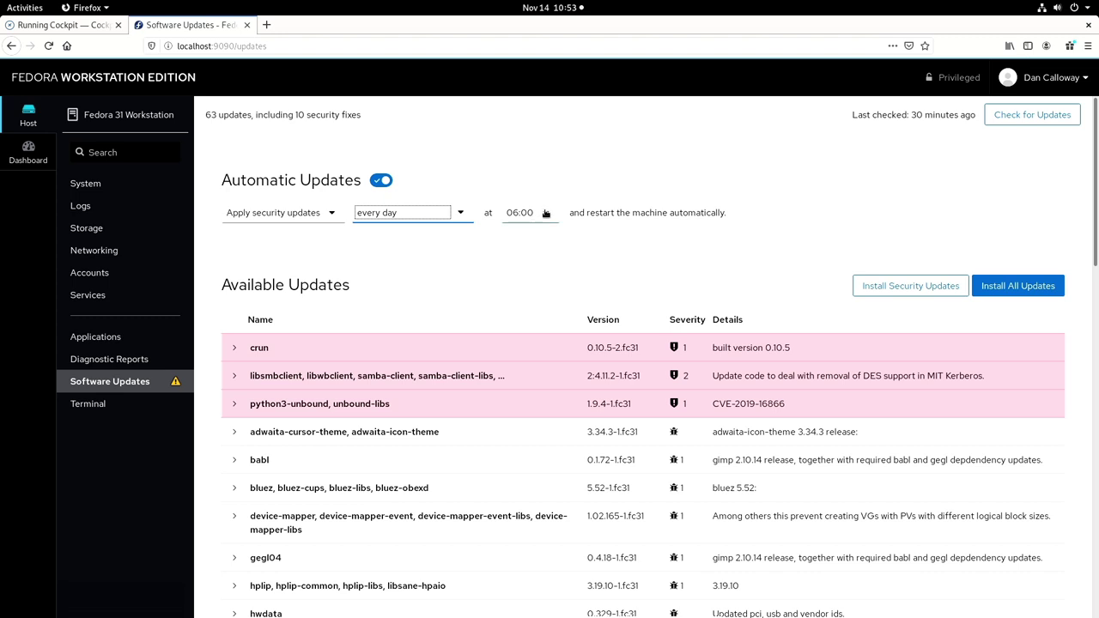
{"action": "left_click", "coordinate": [545, 213]}
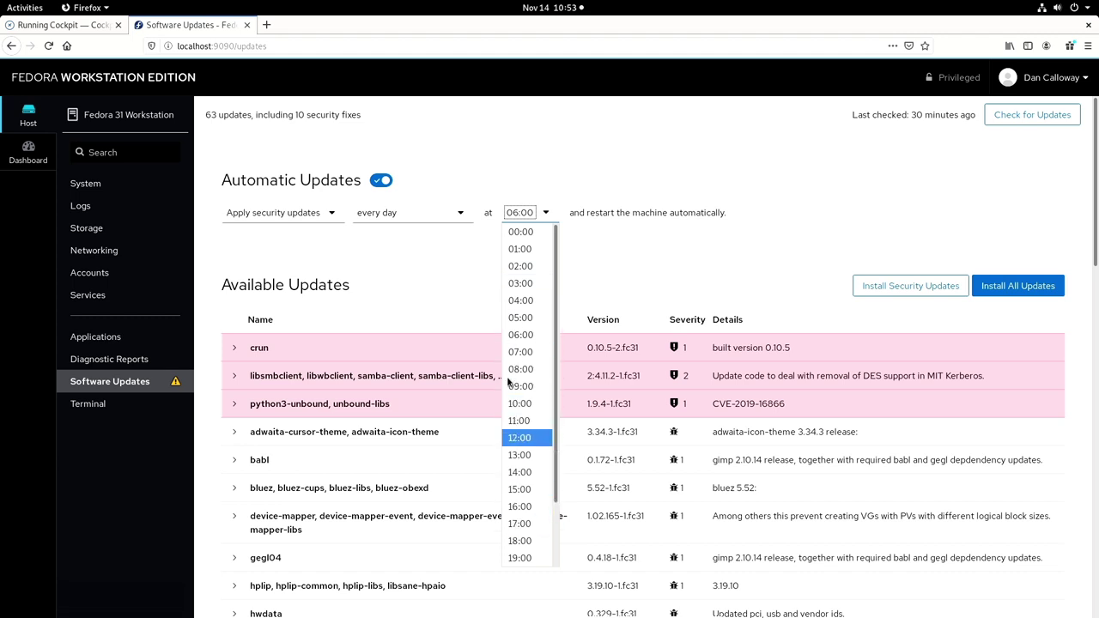
{"action": "left_click", "coordinate": [510, 283]}
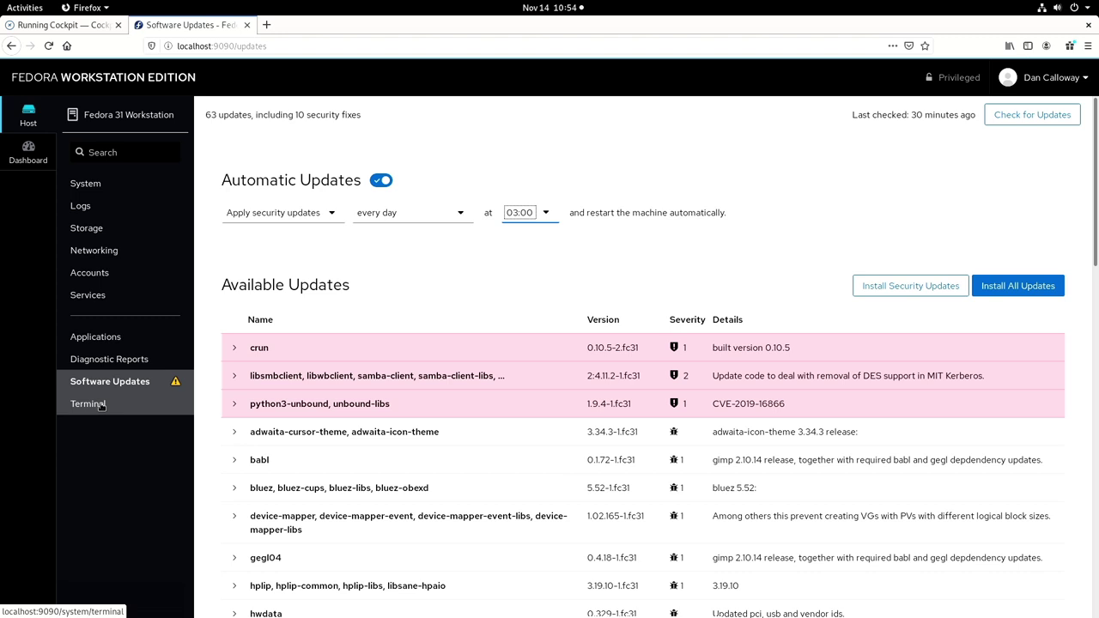
Step: Open the host's built-in terminal and set its appearance to Dark
{"action": "left_click", "coordinate": [99, 406]}
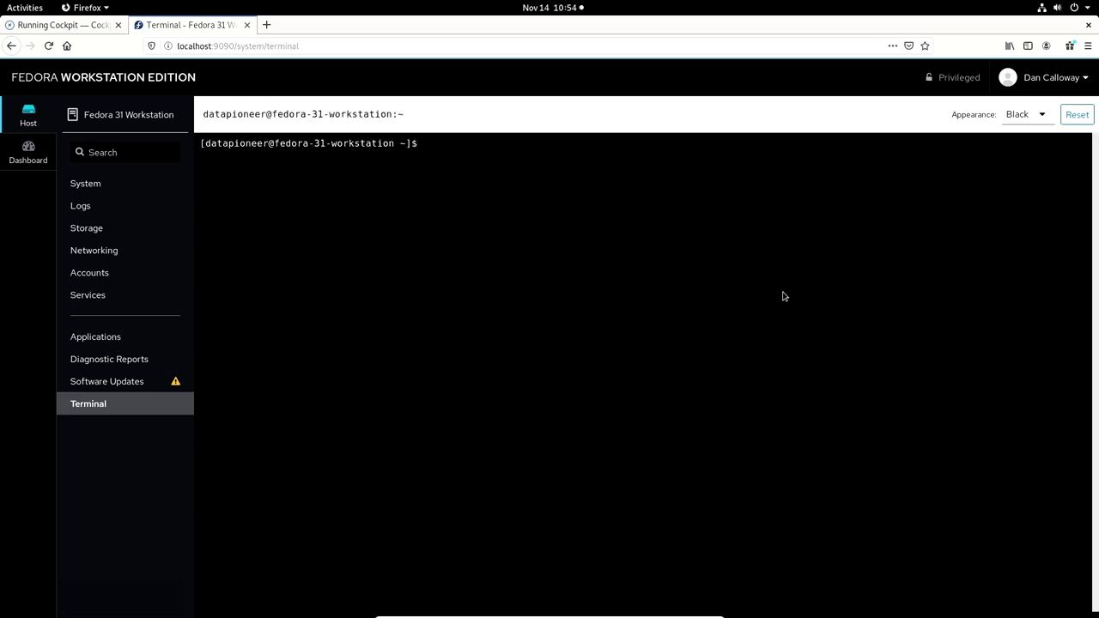
{"action": "left_click", "coordinate": [1041, 116]}
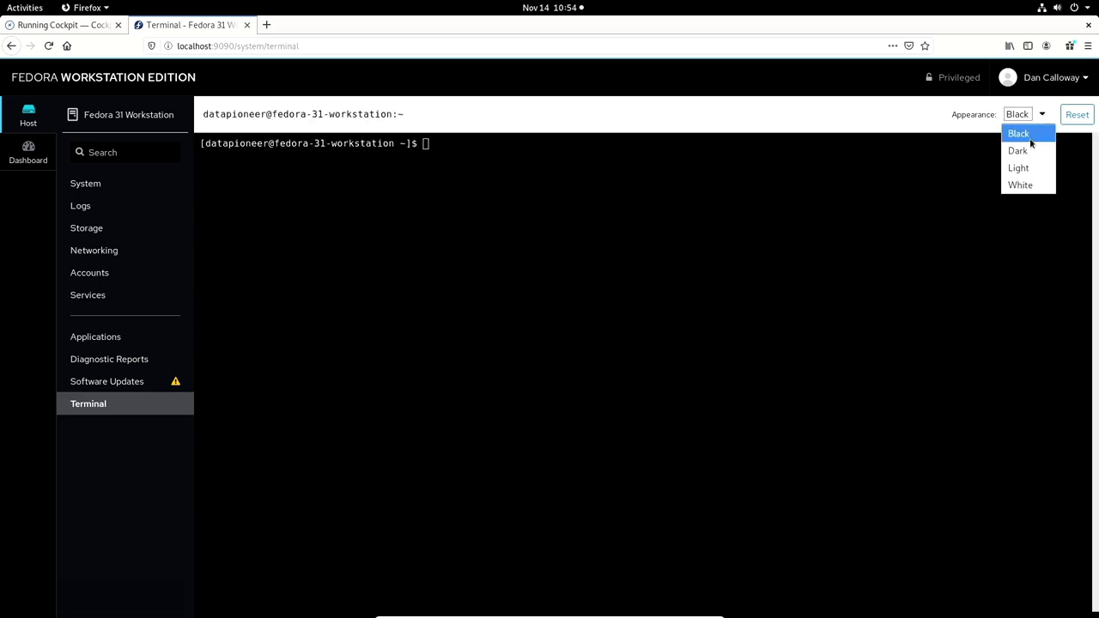
{"action": "left_click", "coordinate": [1020, 150]}
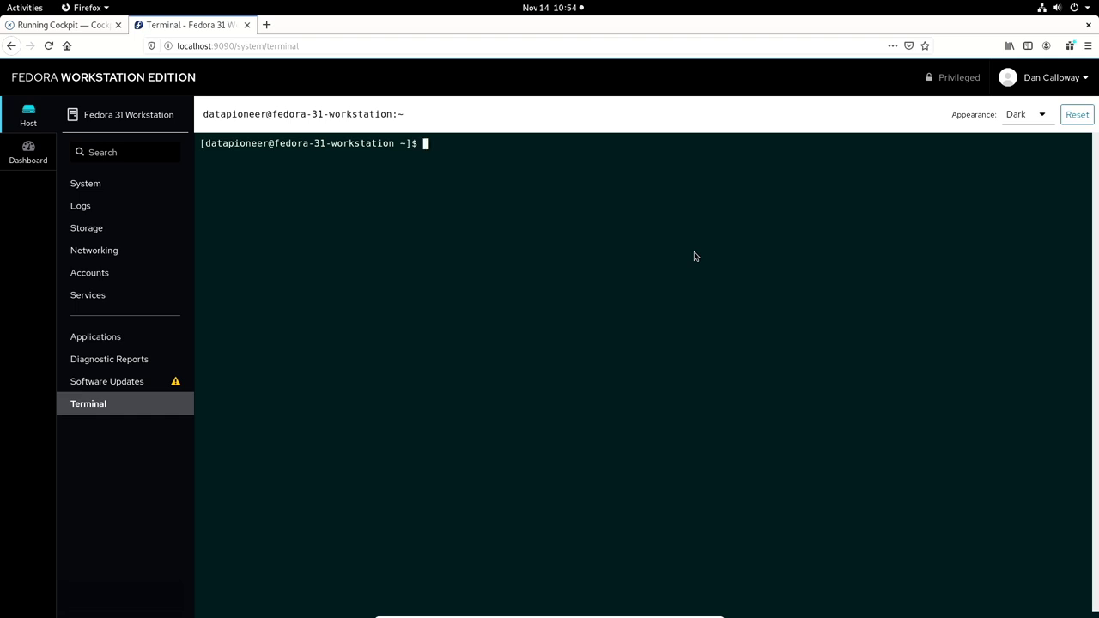
Step: Check the kernel release, disk usage and memory with uname -r, df -h and free mem, and exit the shell
{"action": "type", "text": "uname -r"}
{"action": "key", "text": "Return"}
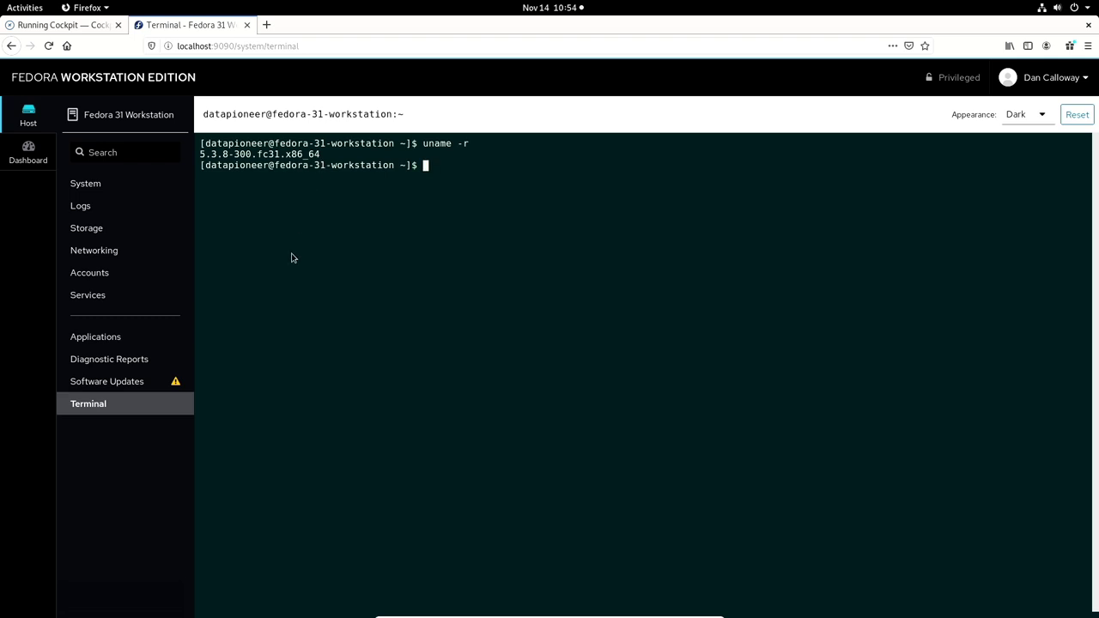
{"action": "type", "text": "df -h"}
{"action": "key", "text": "Return"}
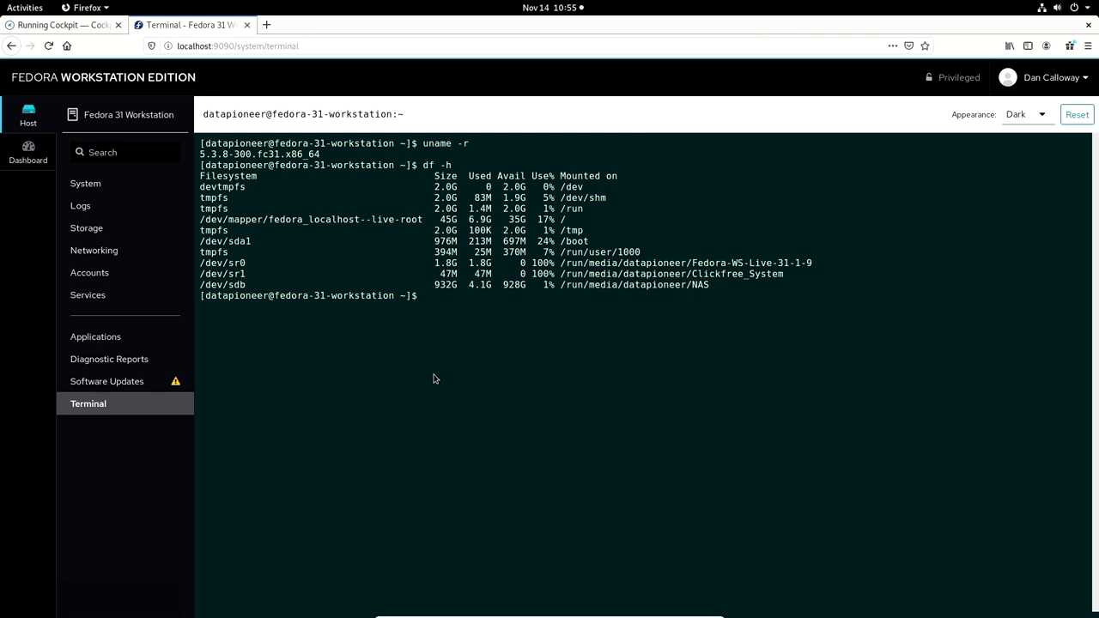
{"action": "type", "text": "free mem"}
{"action": "key", "text": "Return"}
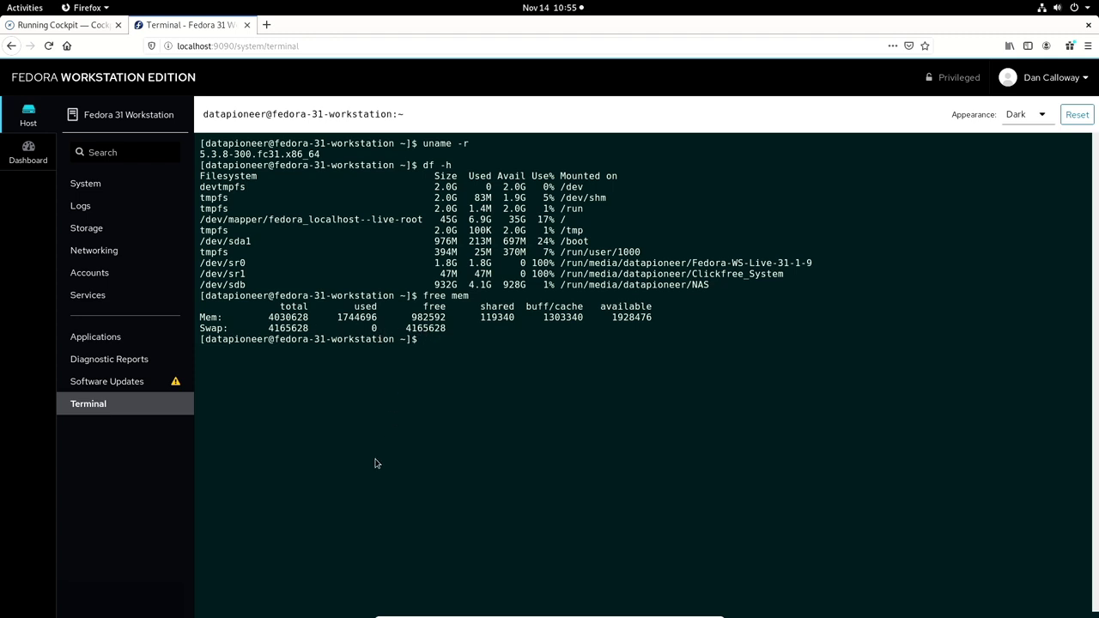
{"action": "type", "text": "exit"}
{"action": "key", "text": "Return"}
Step: Review the dashboard's CPU, Memory, Network and Disk I/O graphs, and open the Fedora 31 Workstation server's system overview
{"action": "left_click", "coordinate": [34, 153]}
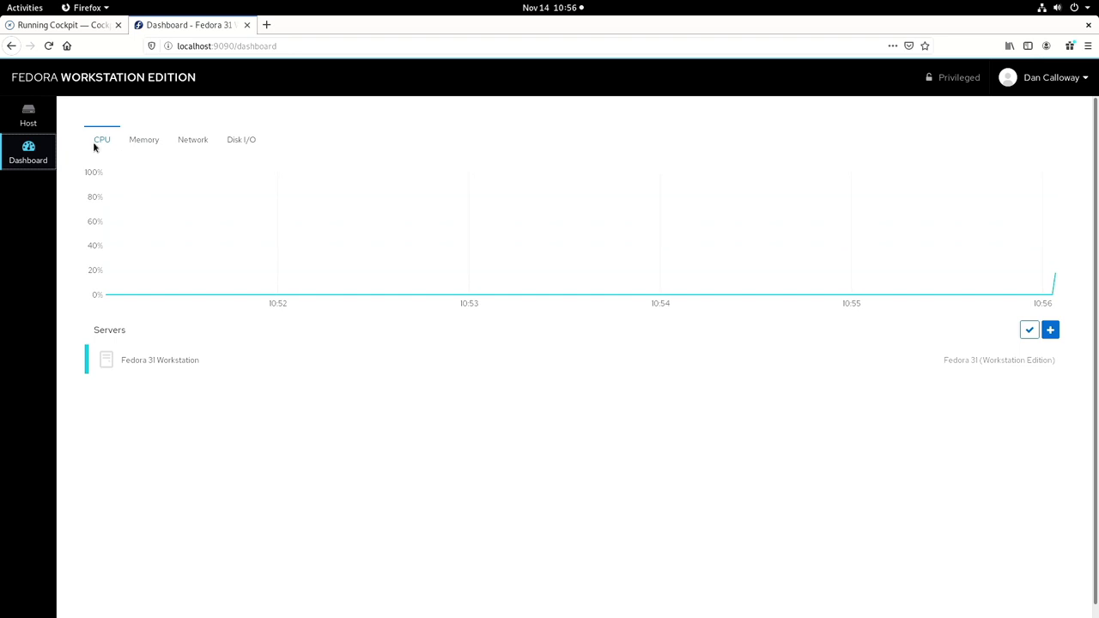
{"action": "left_click", "coordinate": [146, 142]}
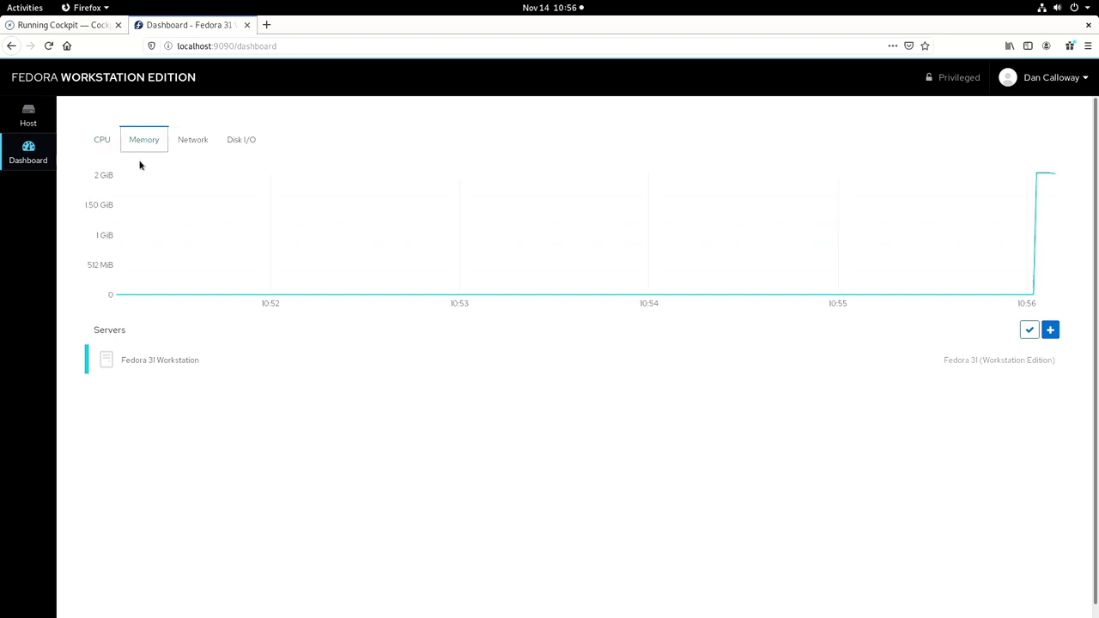
{"action": "left_click", "coordinate": [182, 144]}
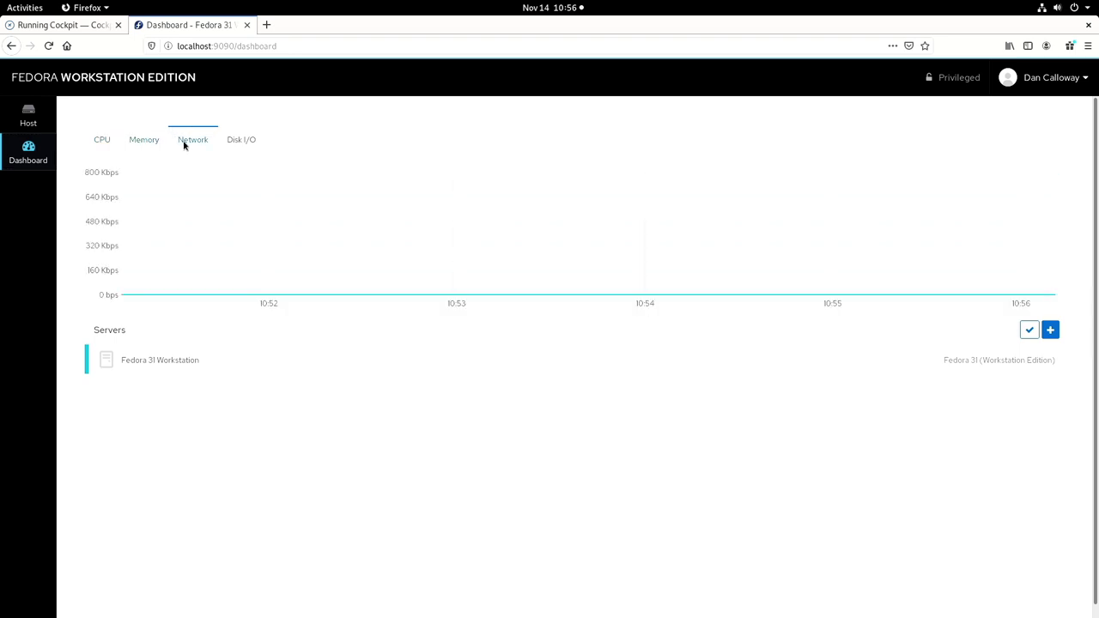
{"action": "left_click", "coordinate": [250, 149]}
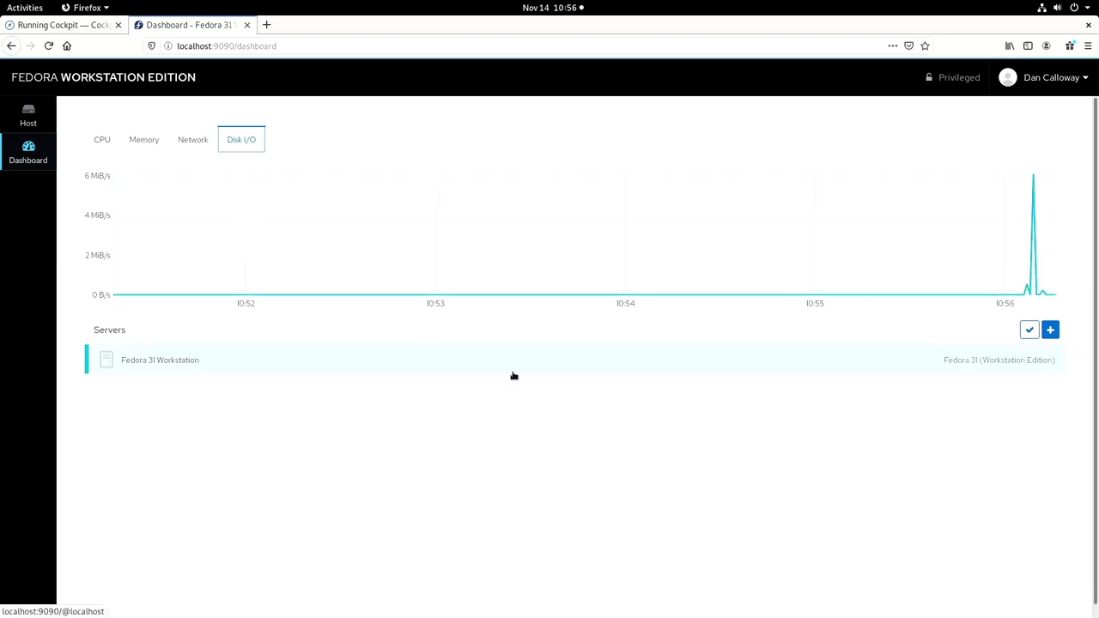
{"action": "left_click", "coordinate": [696, 366]}
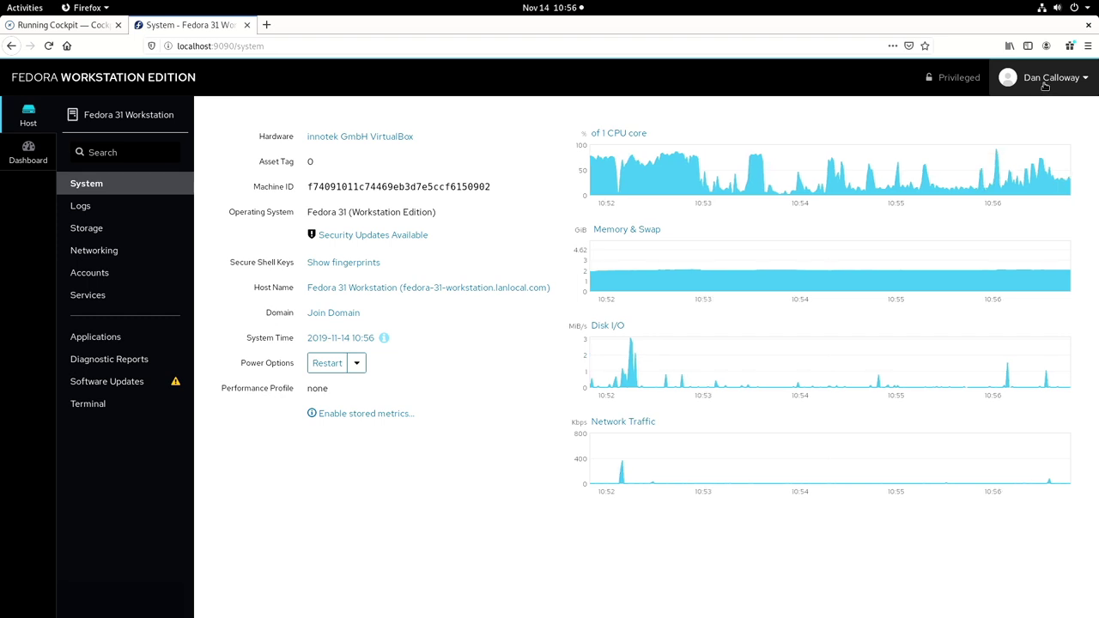
Step: Log out of the Cockpit session
{"action": "left_click", "coordinate": [1045, 85]}
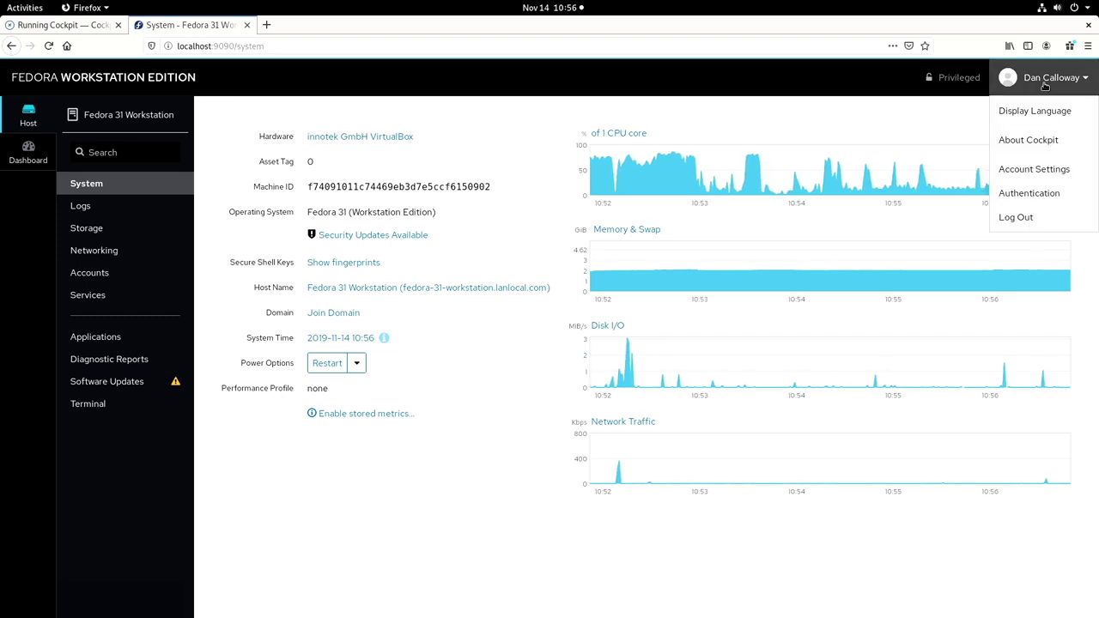
{"action": "left_click", "coordinate": [1034, 218]}
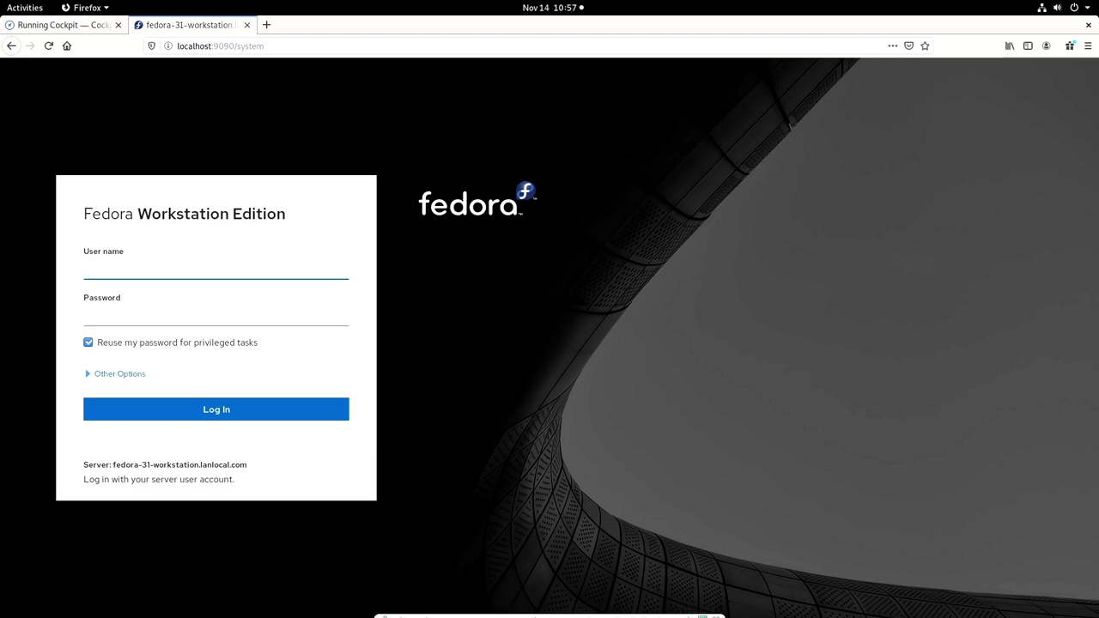
{"action": "mouse_move", "coordinate": [549, 614]}
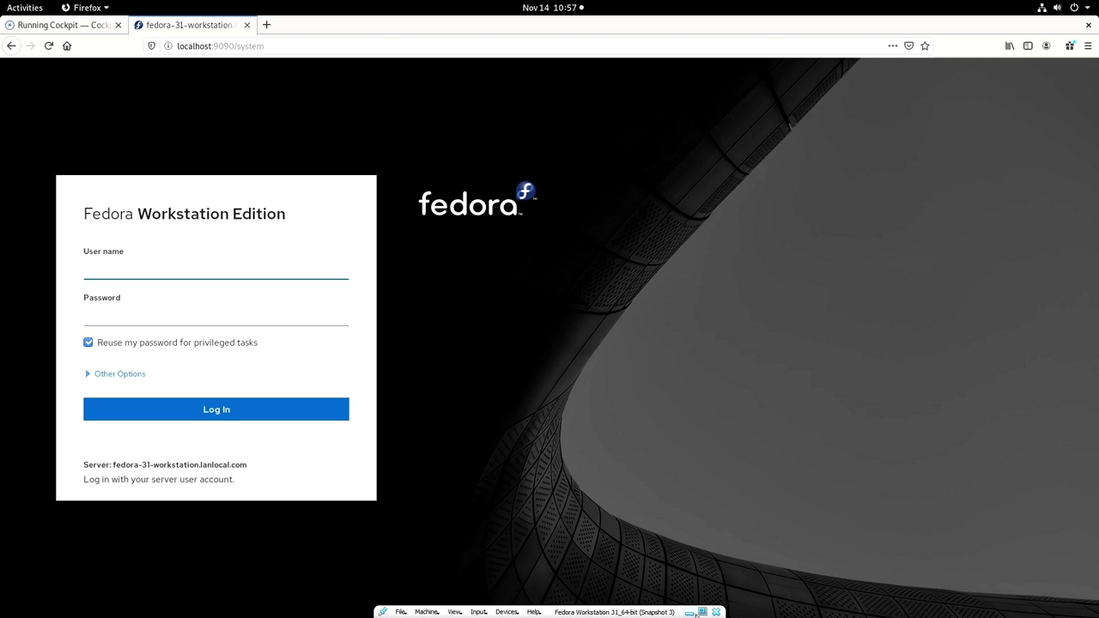